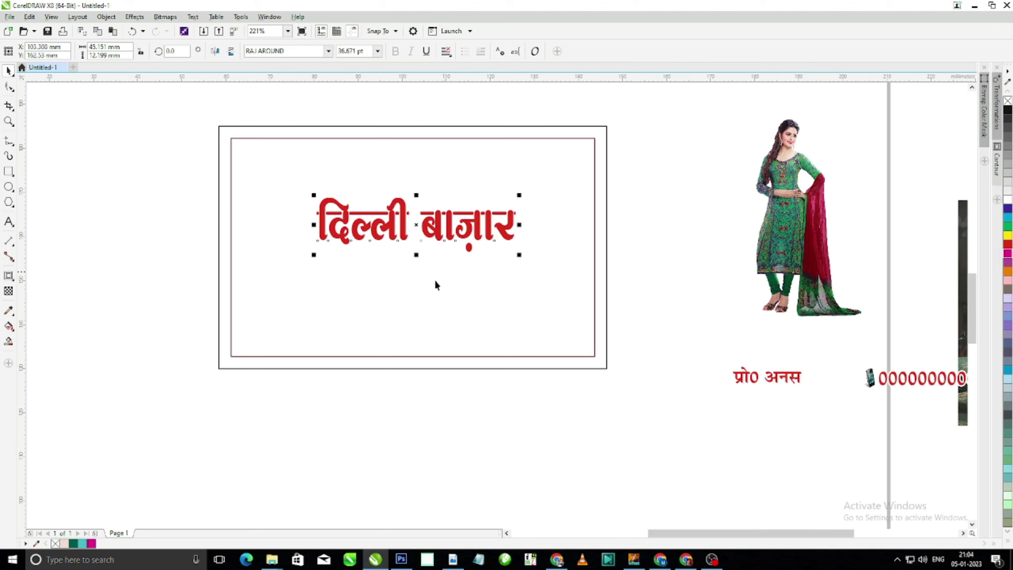
Centre the red title text horizontally within the card's inner frame and stretch it wider on both sides.
shift+click(436, 281)
key(c)
click(688, 174)
click(506, 225)
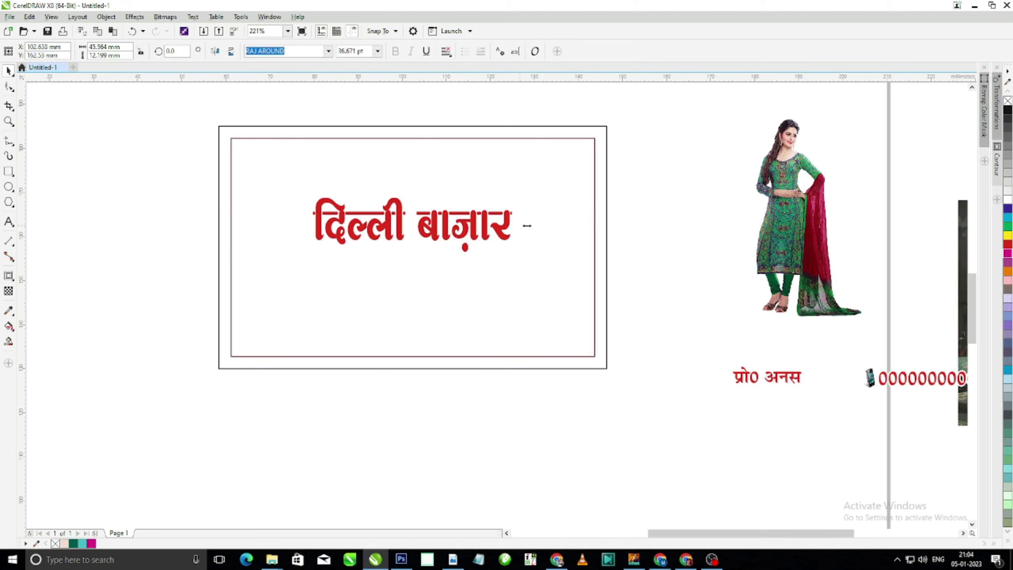
drag(527, 226, 557, 226)
click(491, 268)
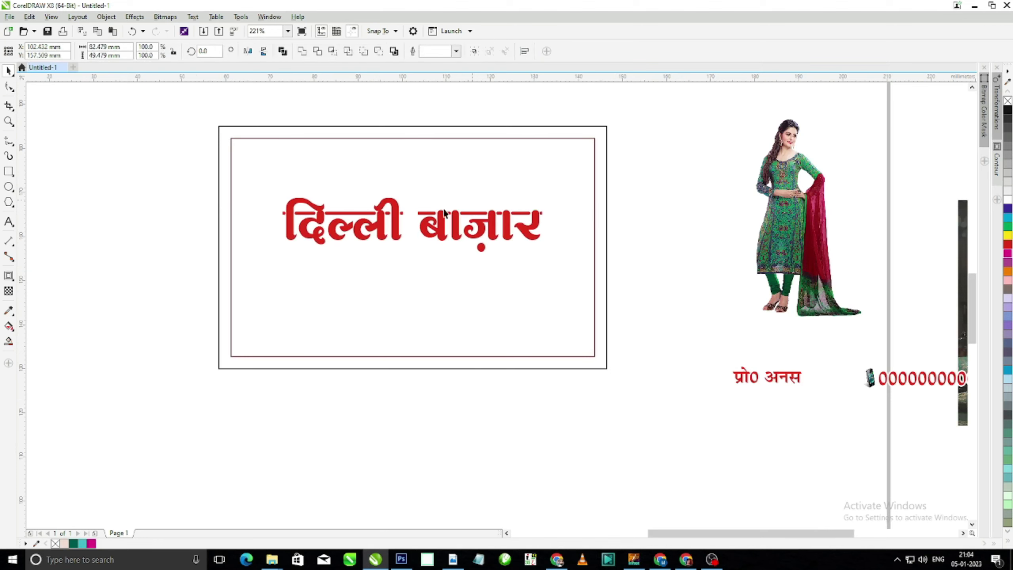
Move the saree model photo so it overlaps the card's upper-right corner.
key(Escape)
key(F2)
drag(197, 123, 647, 276)
key(F3)
key(F3)
key(F2)
drag(277, 133, 910, 377)
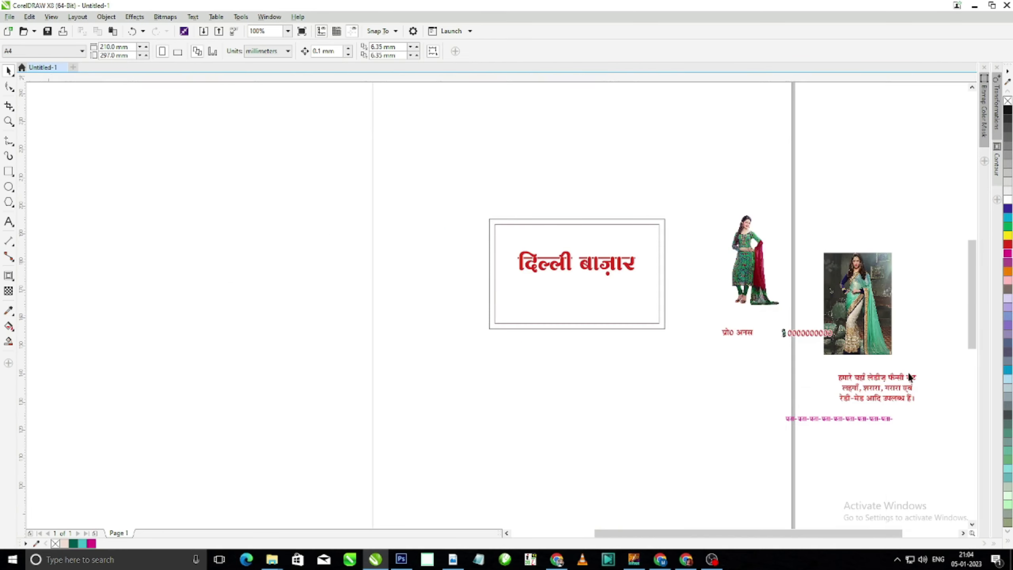
drag(866, 325, 630, 193)
PowerClip the saree photo inside the outer card rectangle and centre it within that frame.
key(F2)
drag(277, 123, 694, 411)
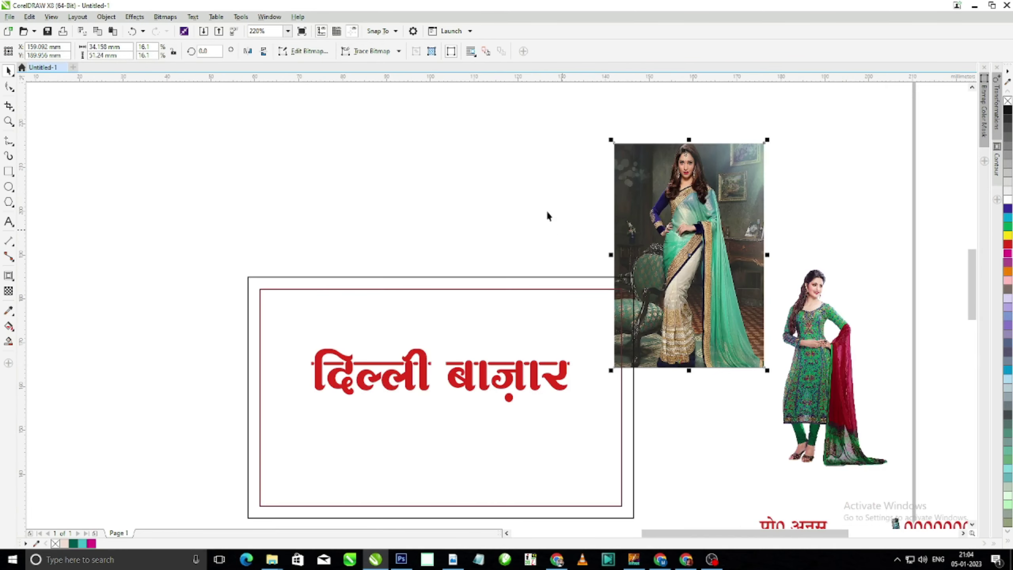
click(547, 216)
right_click(624, 171)
click(562, 286)
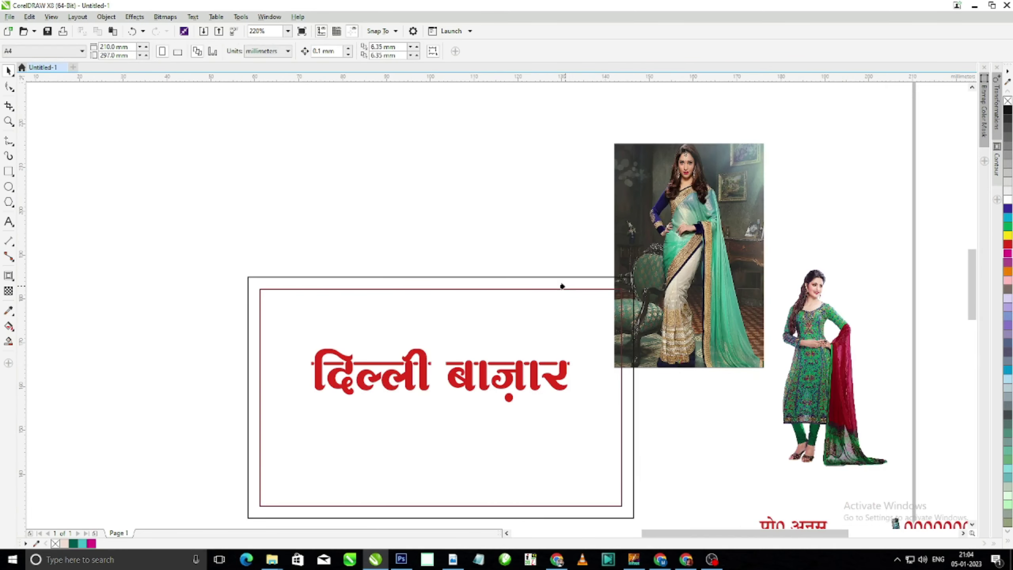
click(562, 286)
click(566, 281)
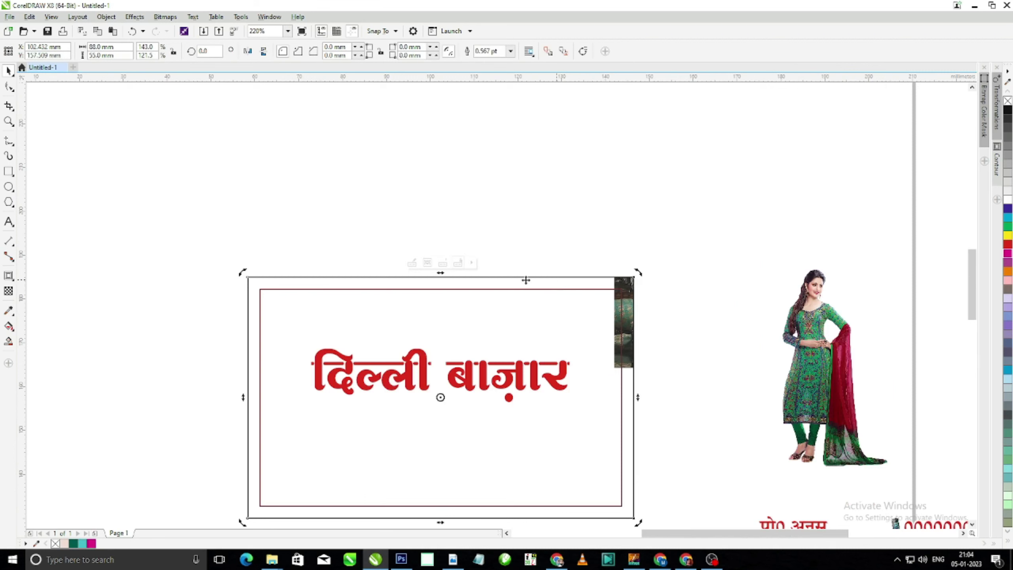
click(473, 264)
click(509, 274)
click(537, 244)
Enlarge the clipped saree photo to about 37.4 × 56.2 mm and move it against the card's right edge.
scroll(537, 245, down, 3)
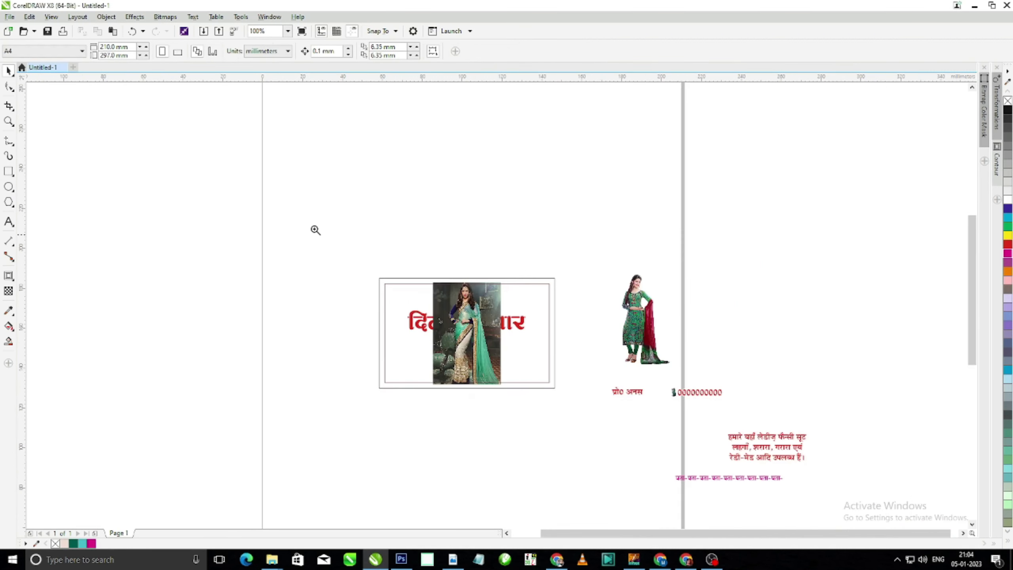
scroll(441, 249, up, 4)
ctrl+click(443, 227)
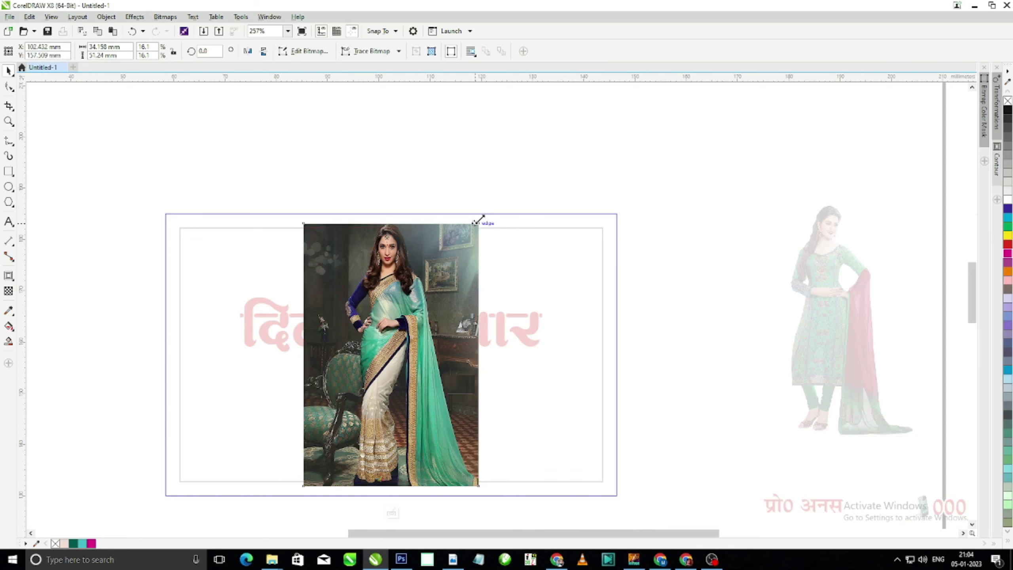
drag(483, 220, 503, 205)
drag(434, 239, 569, 245)
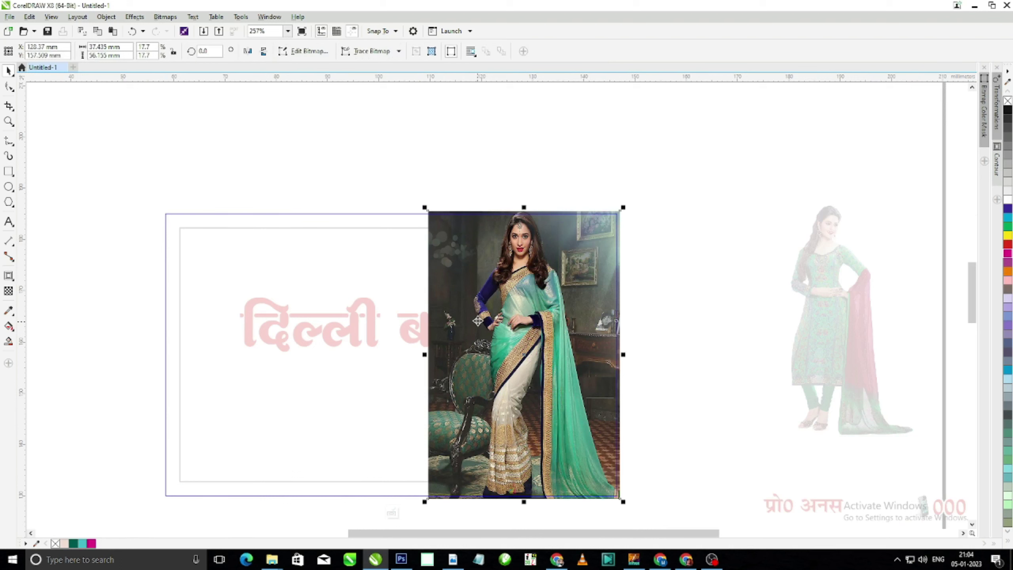
drag(545, 297, 565, 296)
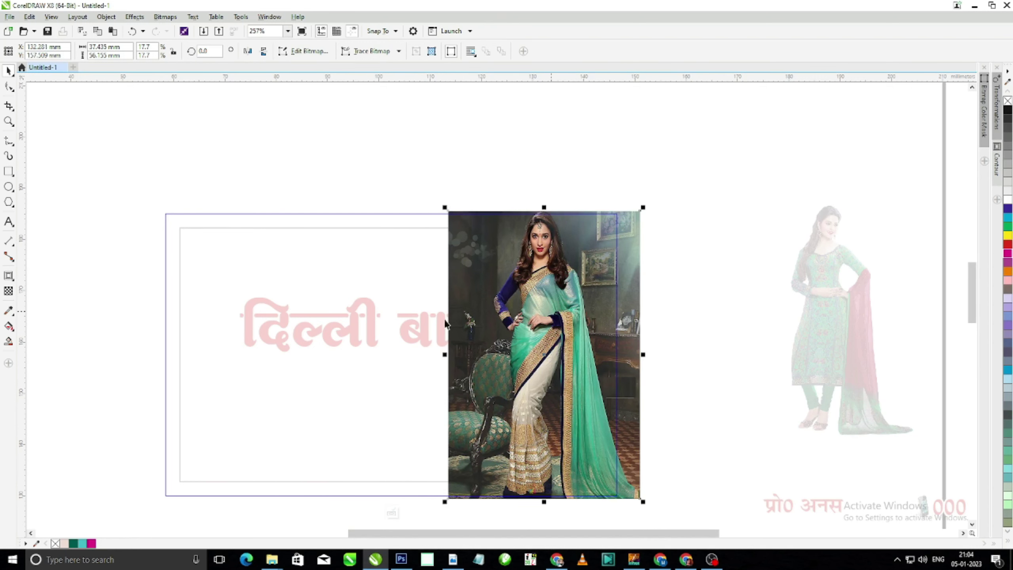
Fade the saree photo's left edge with a short linear transparency and finish editing the PowerClip contents.
click(8, 291)
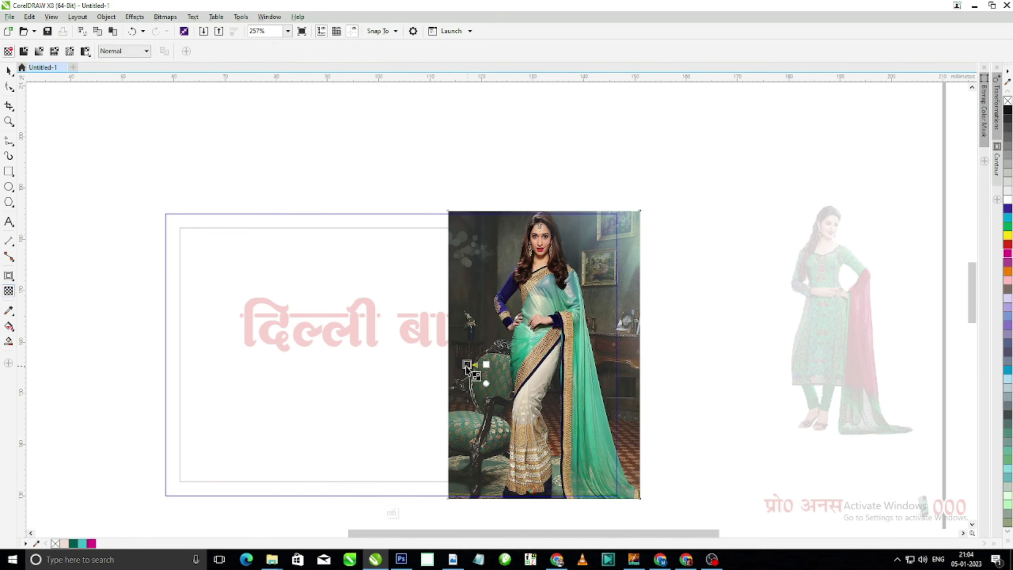
drag(459, 367, 486, 362)
key(space)
ctrl+click(681, 218)
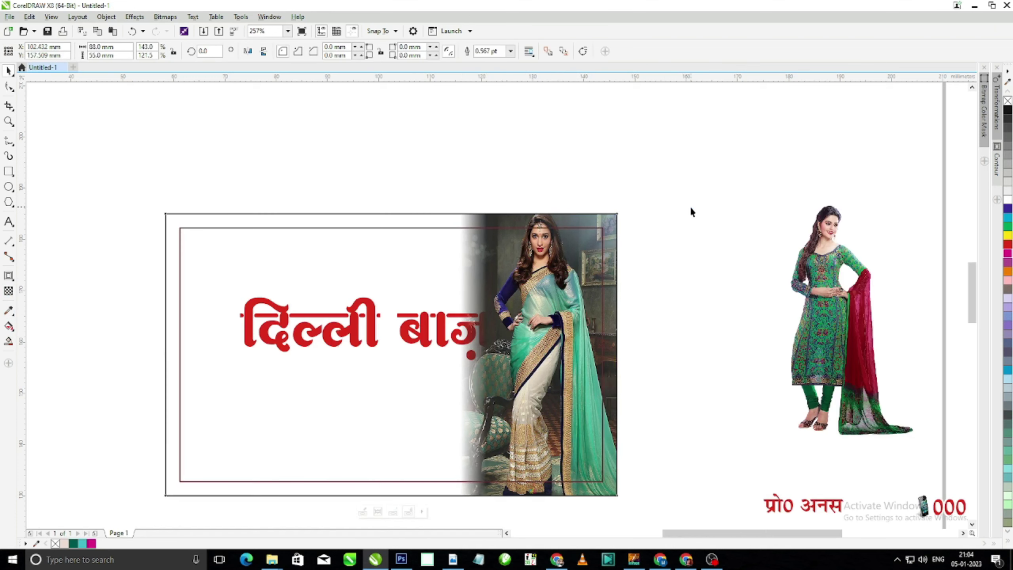
click(692, 210)
click(616, 292)
click(609, 299)
click(609, 299)
click(622, 301)
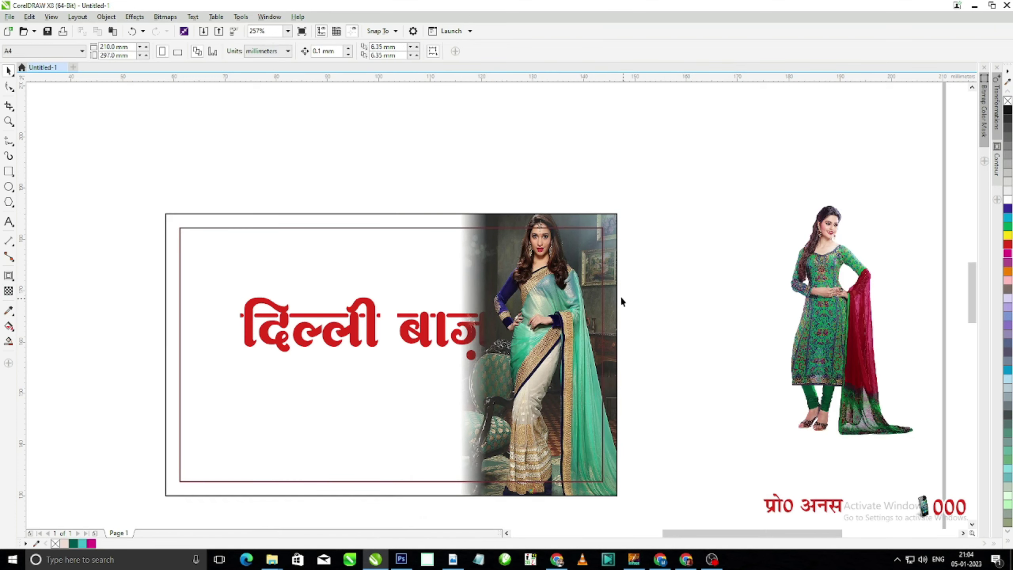
click(611, 298)
click(611, 299)
click(666, 296)
click(583, 236)
click(589, 183)
Move the model picture in the green suit onto the left side of the card.
scroll(459, 262, down, 2)
scroll(435, 270, up, 1)
click(711, 274)
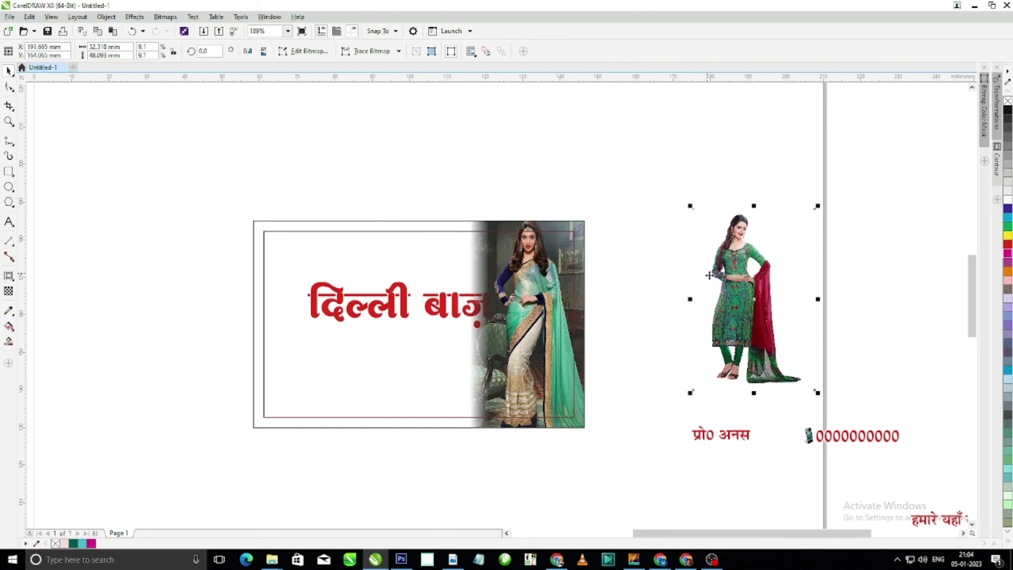
mouse_move(744, 289)
mouse_down()
mouse_move(260, 369)
mouse_move(314, 311)
mouse_move(321, 320)
mouse_move(305, 330)
mouse_up()
click(223, 354)
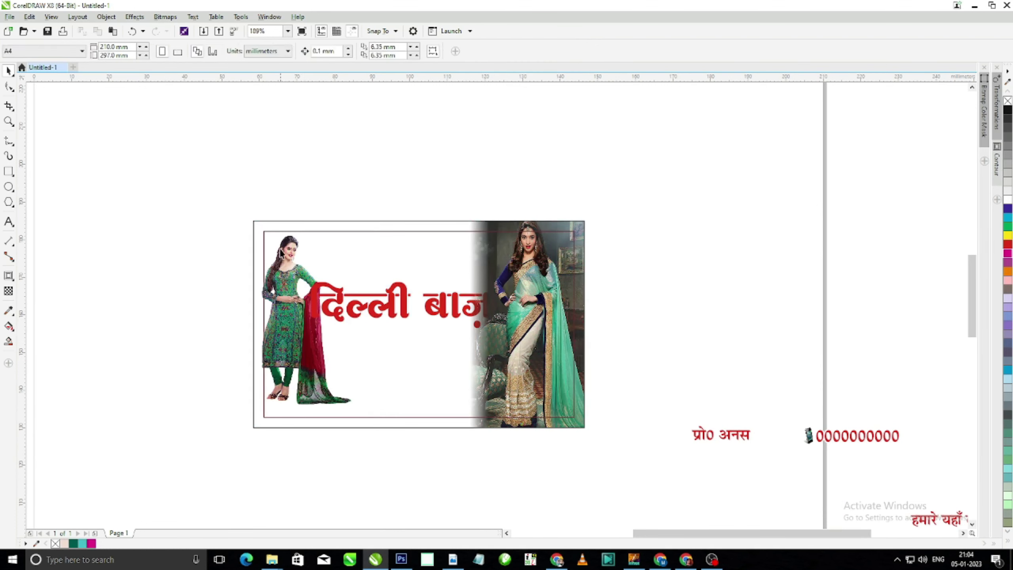
PowerClip the green-suit model inside the outer card rectangle, keeping her at the left side.
click(242, 251)
click(242, 251)
right_click(242, 252)
click(278, 228)
click(279, 226)
click(287, 207)
Draw a rectangle 88 mm wide and about 8.4 mm high along the bottom edge of the card.
key(F3)
key(F2)
drag(190, 233, 599, 427)
key(F2)
drag(140, 124, 864, 473)
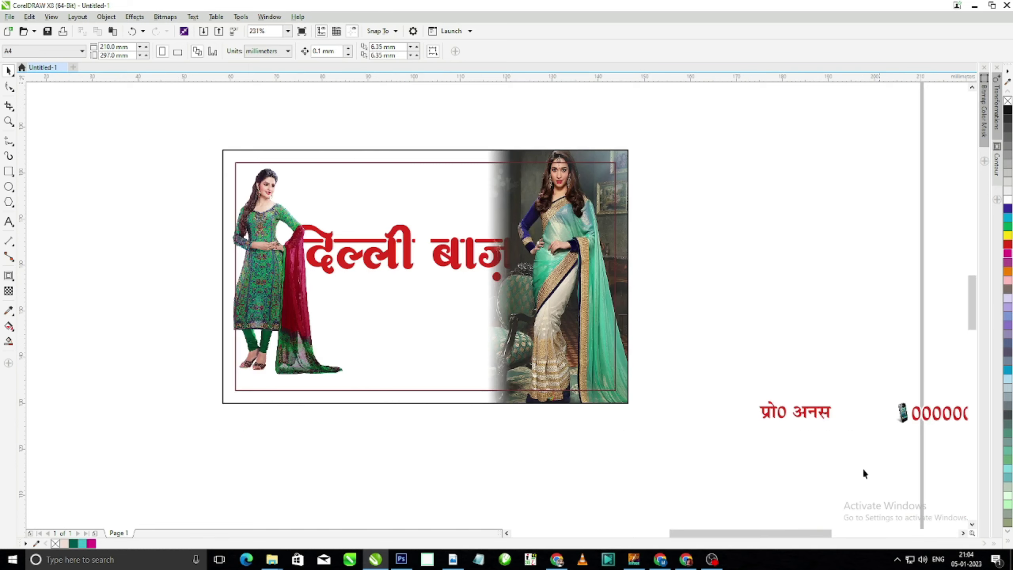
click(8, 171)
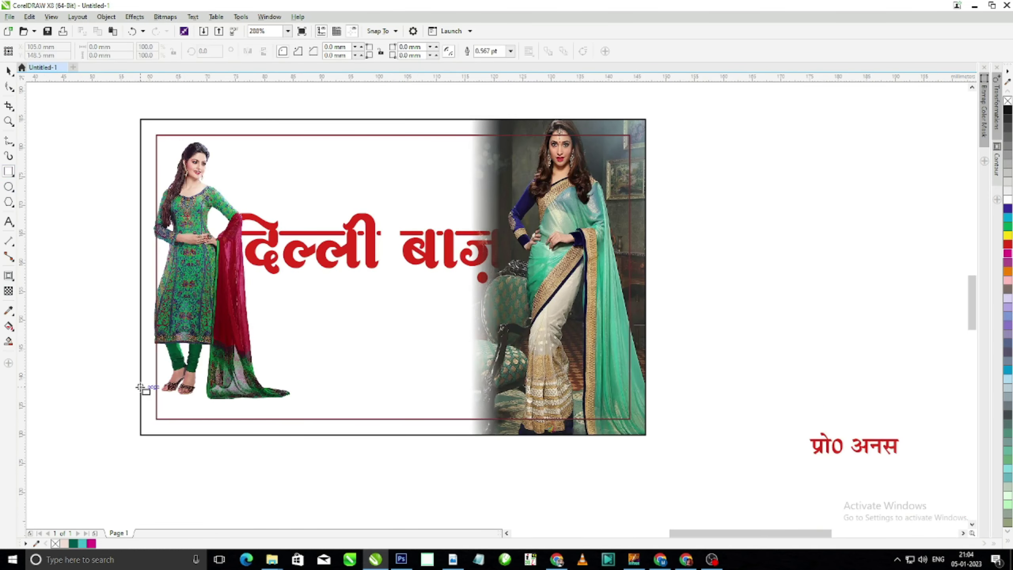
drag(141, 386, 647, 437)
key(space)
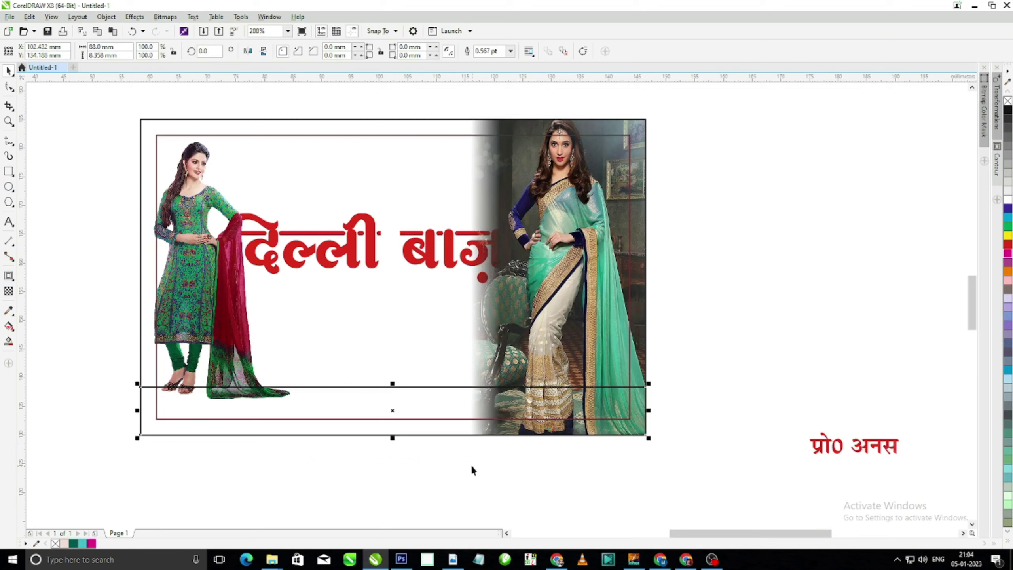
Shrink the clipped saree photo so its lower edge meets the top of the bottom strip.
click(649, 268)
double_click(642, 268)
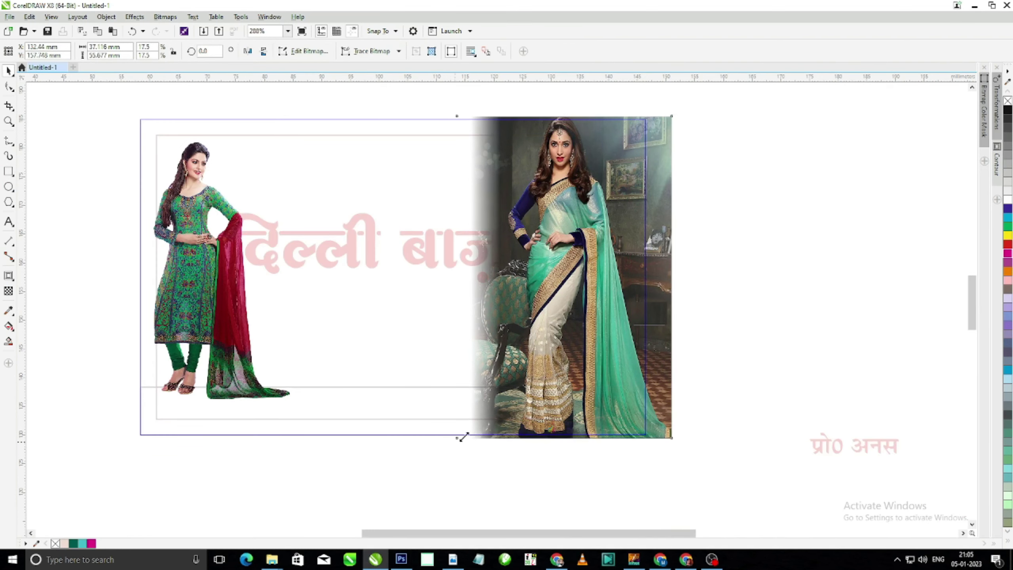
drag(454, 441, 487, 390)
ctrl+click(770, 323)
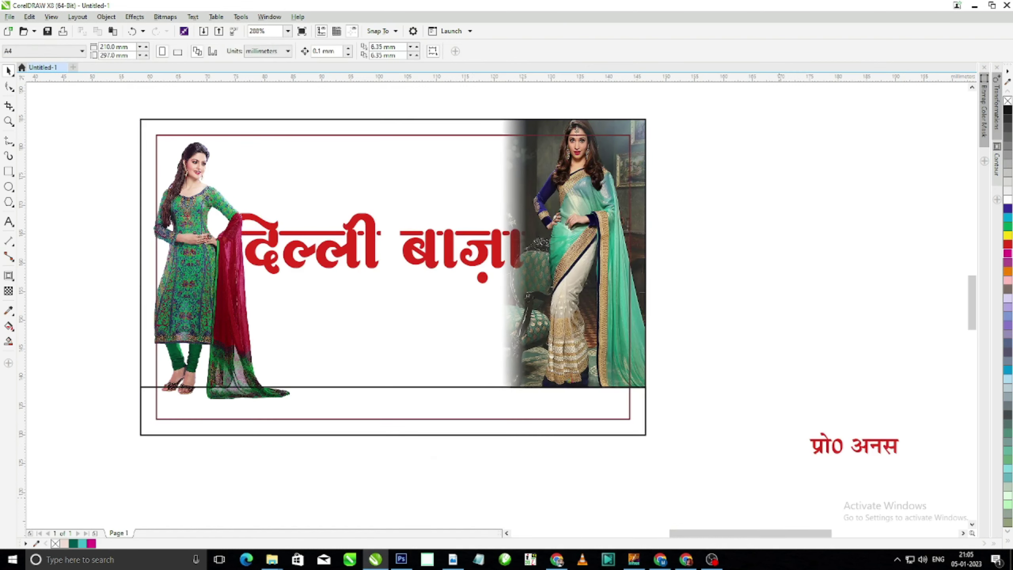
Raise the clipped green-suit model and scale it to about 31.3 × 46.5 mm so she stands above the bottom strip.
key(F3)
key(F2)
drag(156, 199, 674, 403)
click(254, 354)
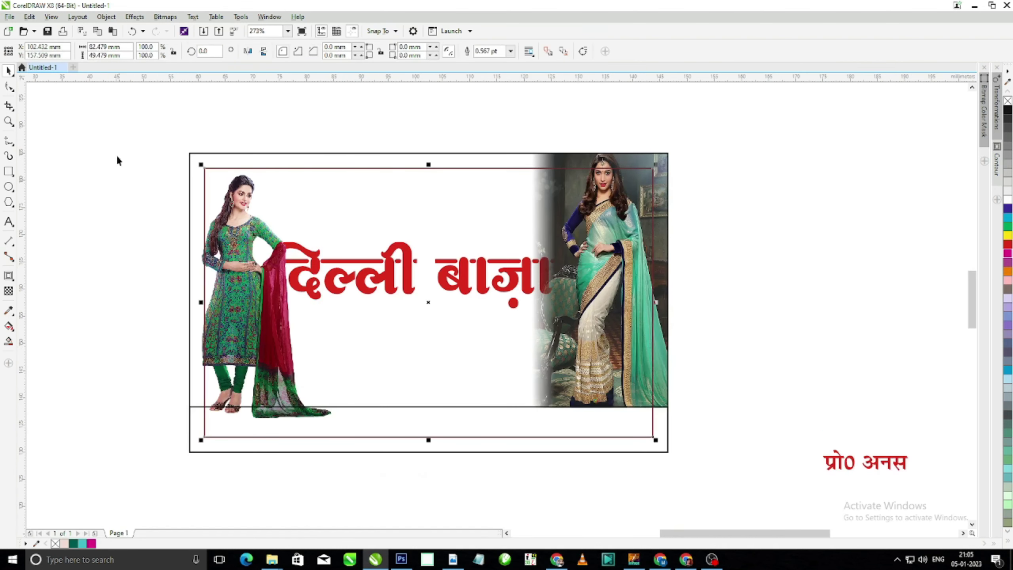
drag(124, 122, 415, 466)
drag(127, 115, 527, 536)
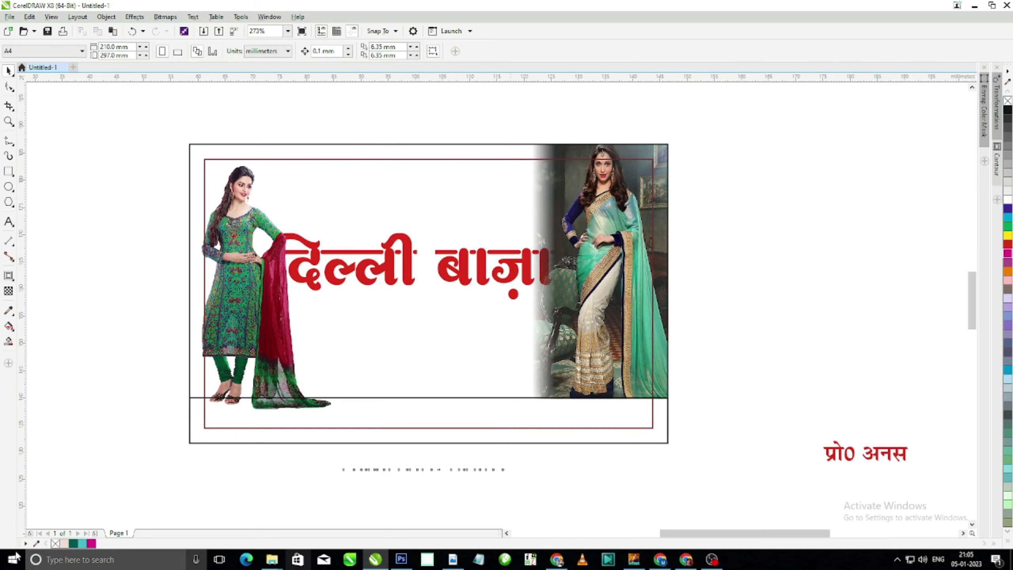
ctrl+click(199, 151)
drag(235, 219, 235, 210)
drag(355, 415, 348, 406)
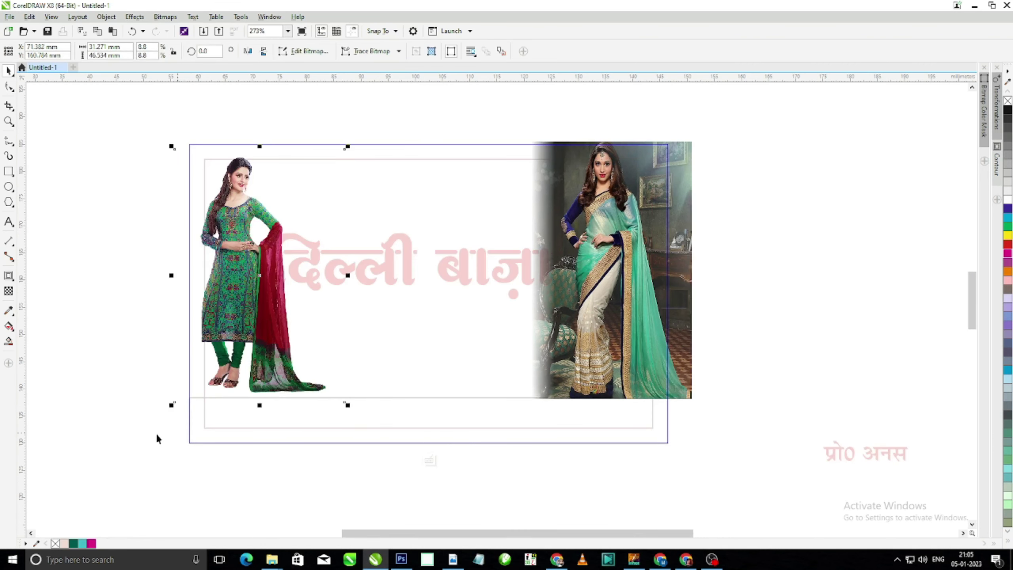
ctrl+click(139, 443)
Fill the bottom strip with turquoise and remove its outline.
scroll(182, 200, down, 2)
click(182, 183)
scroll(318, 272, up, 2)
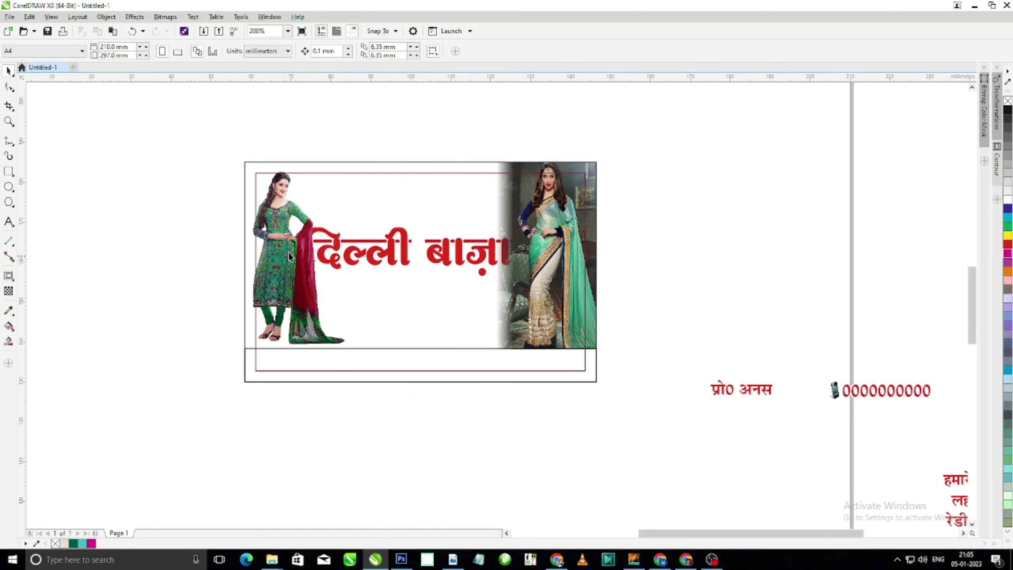
drag(159, 122, 817, 453)
click(612, 361)
click(706, 317)
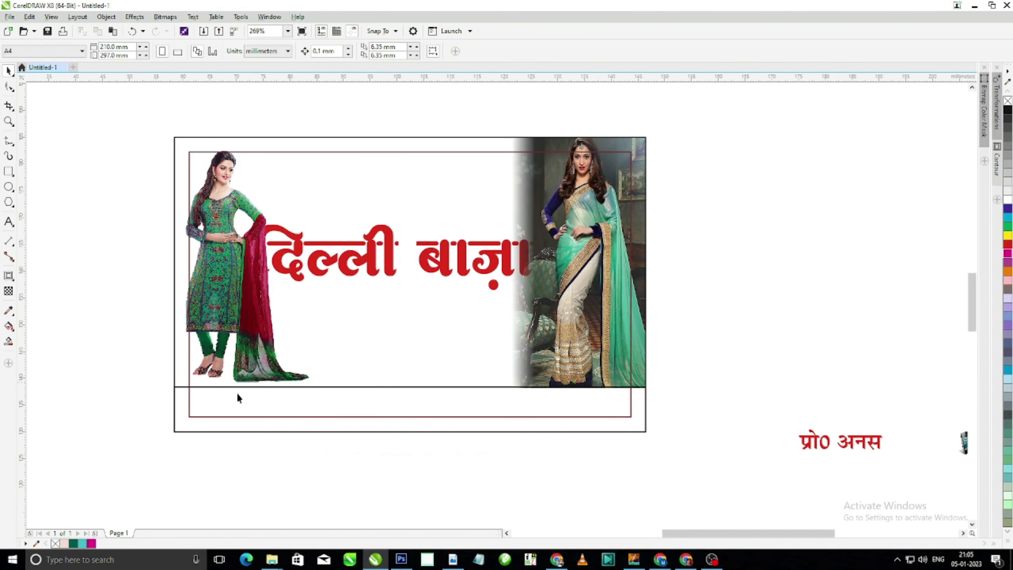
click(259, 425)
click(83, 544)
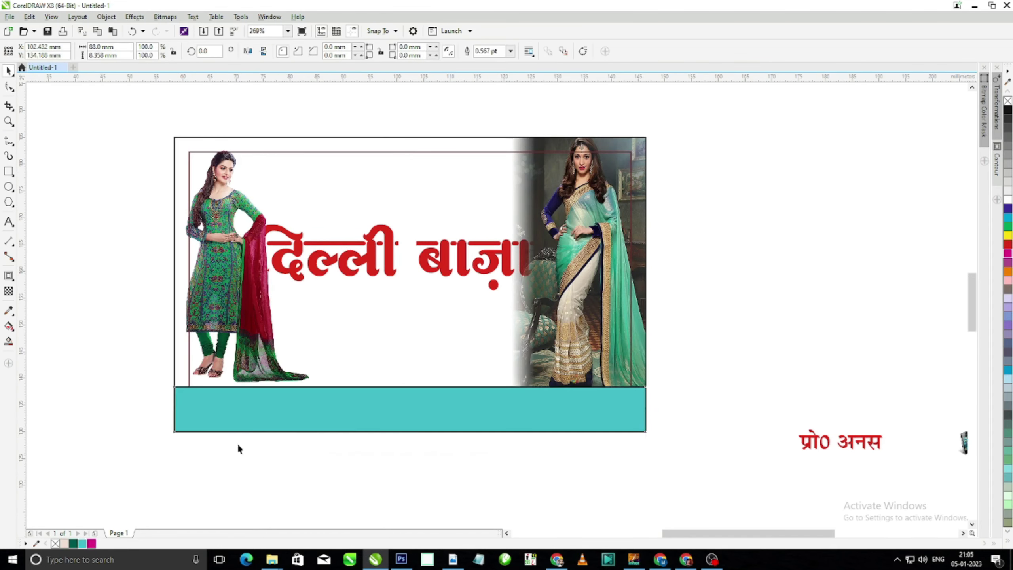
right_click(55, 544)
click(75, 503)
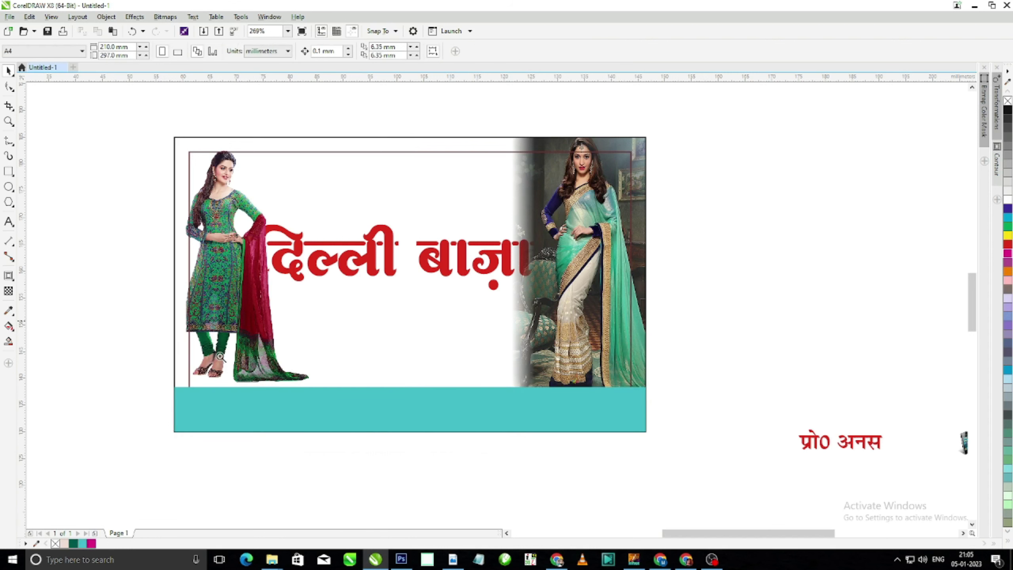
Add a thin pale pink band along the top edge of the turquoise strip.
scroll(223, 443, up, 1)
click(613, 359)
drag(593, 329, 593, 339)
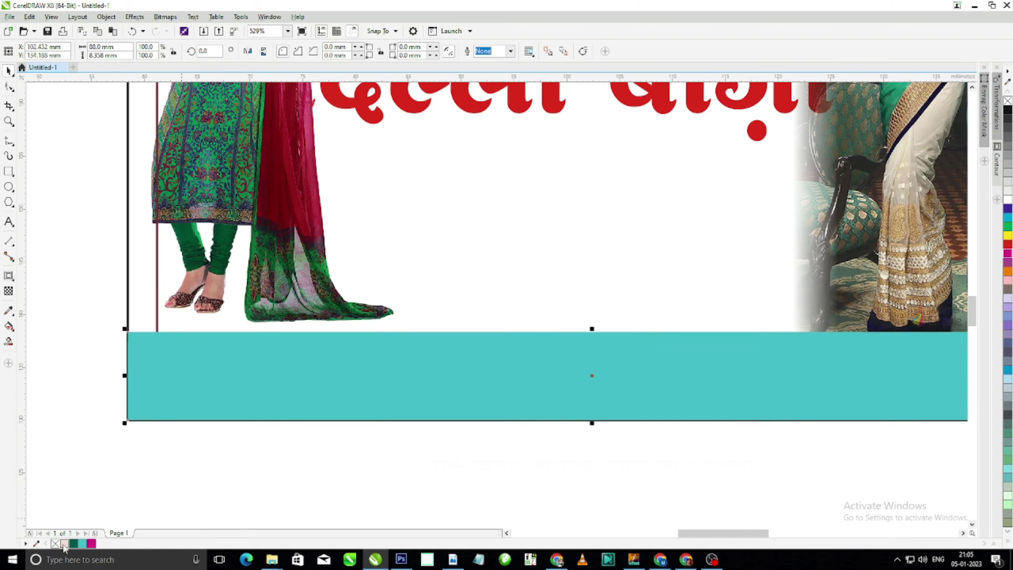
key(Escape)
Move the proprietor's name and the phone number with its icon to the top of the card, between the two models.
scroll(491, 244, down, 10)
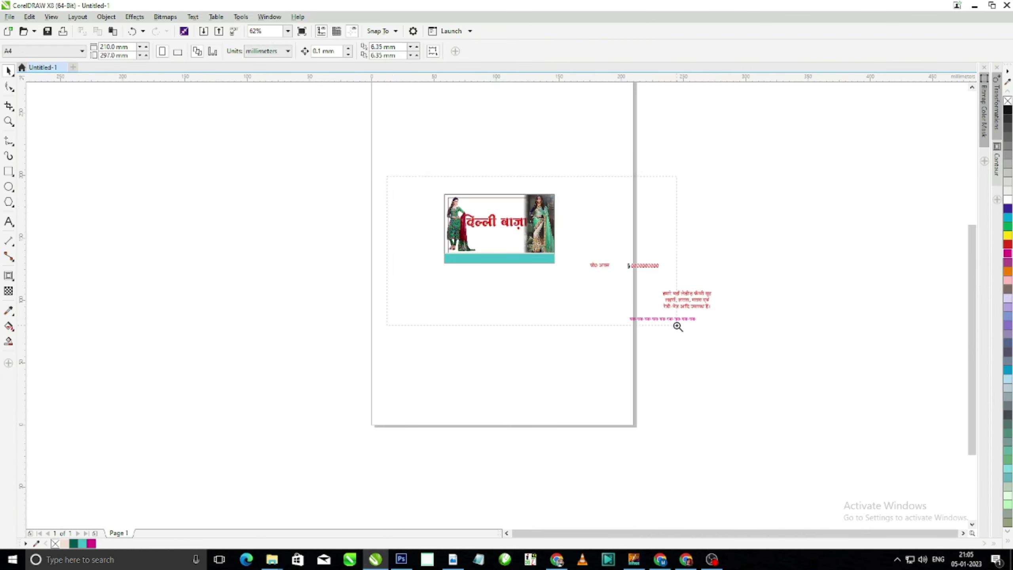
scroll(678, 326, up, 2)
drag(698, 346, 331, 165)
drag(833, 350, 432, 156)
Try magenta and dark green fills on the outer card rectangle.
key(F2)
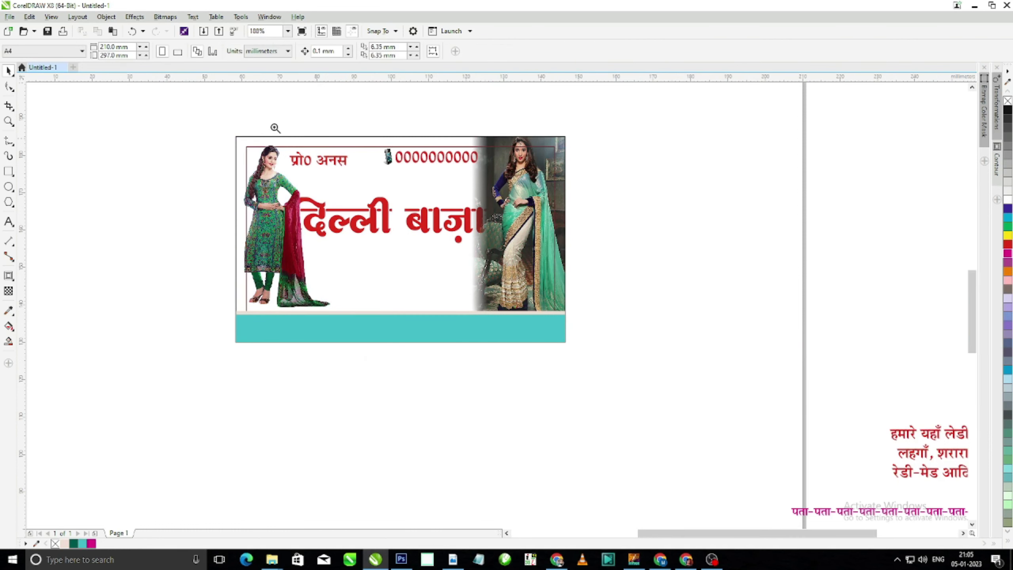
drag(182, 105, 704, 357)
click(497, 149)
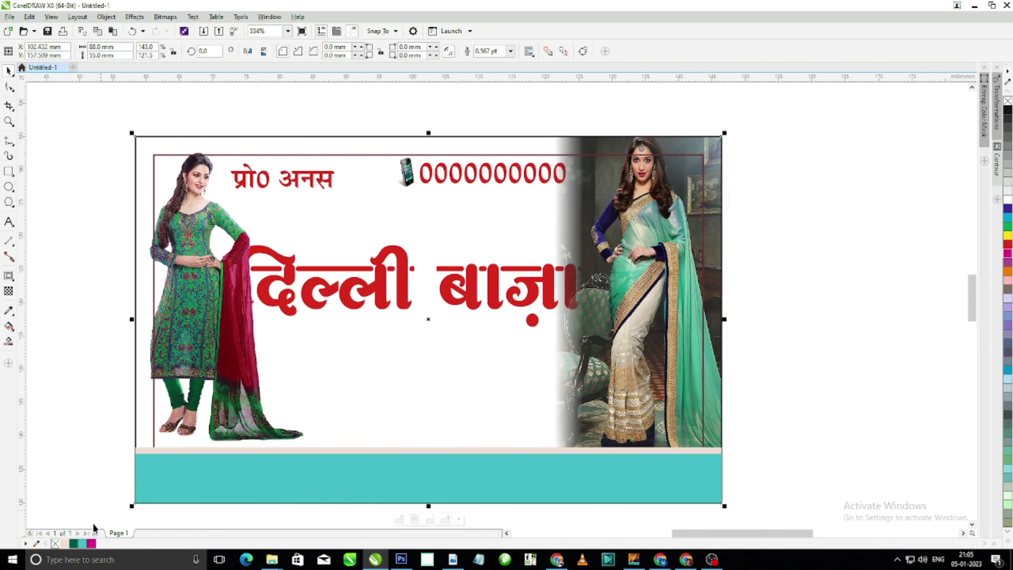
click(91, 544)
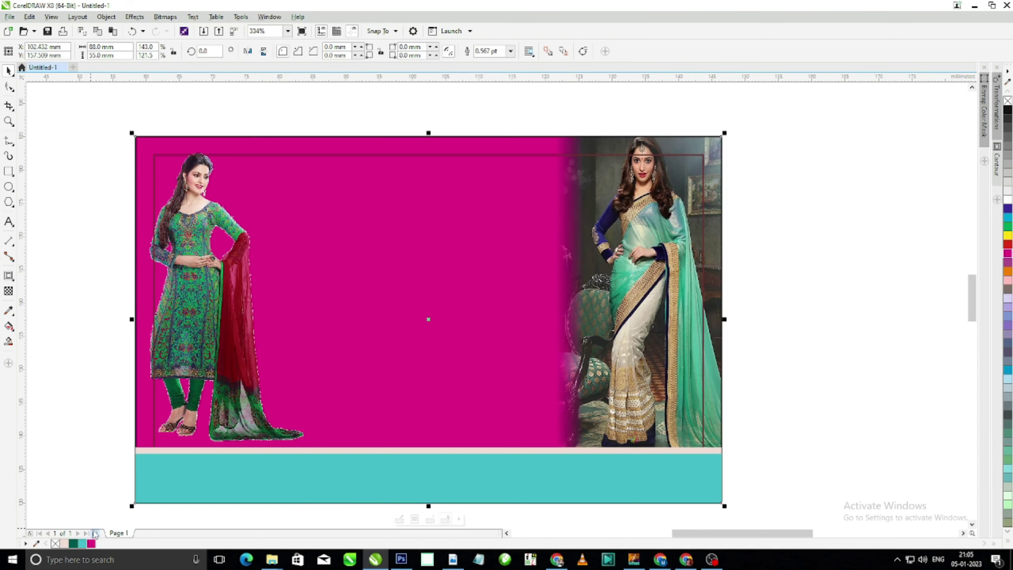
click(73, 543)
key(Escape)
scroll(435, 271, down, 3)
scroll(343, 219, up, 3)
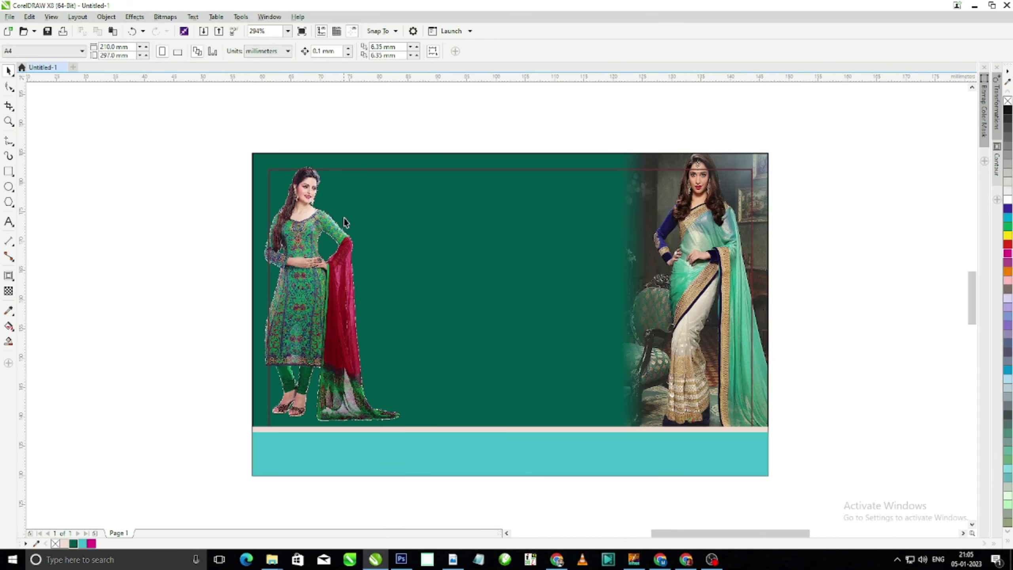
Fill the outer card rectangle with pale pink.
click(356, 168)
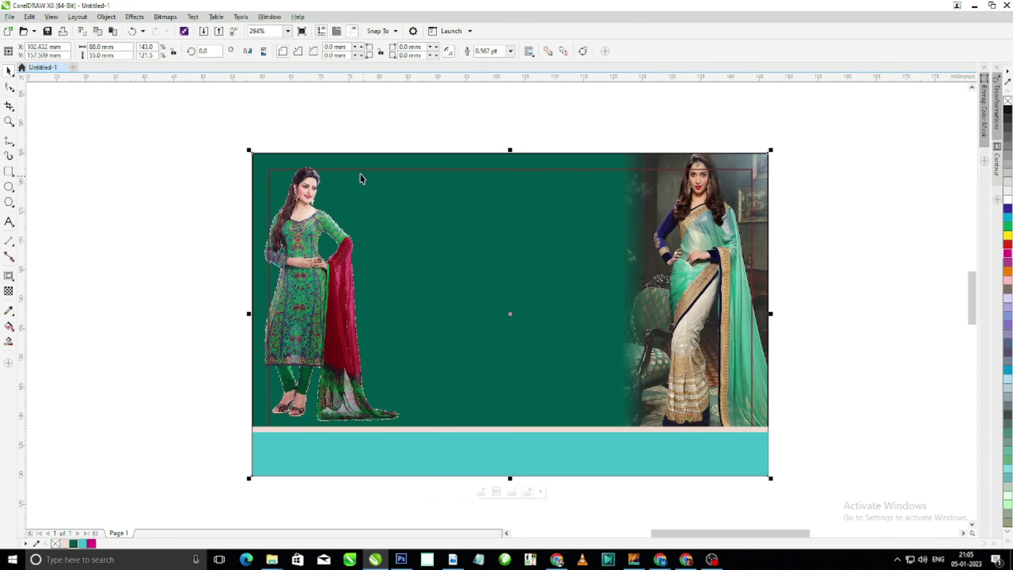
click(64, 543)
key(Escape)
scroll(659, 416, down, 3)
scroll(570, 252, up, 3)
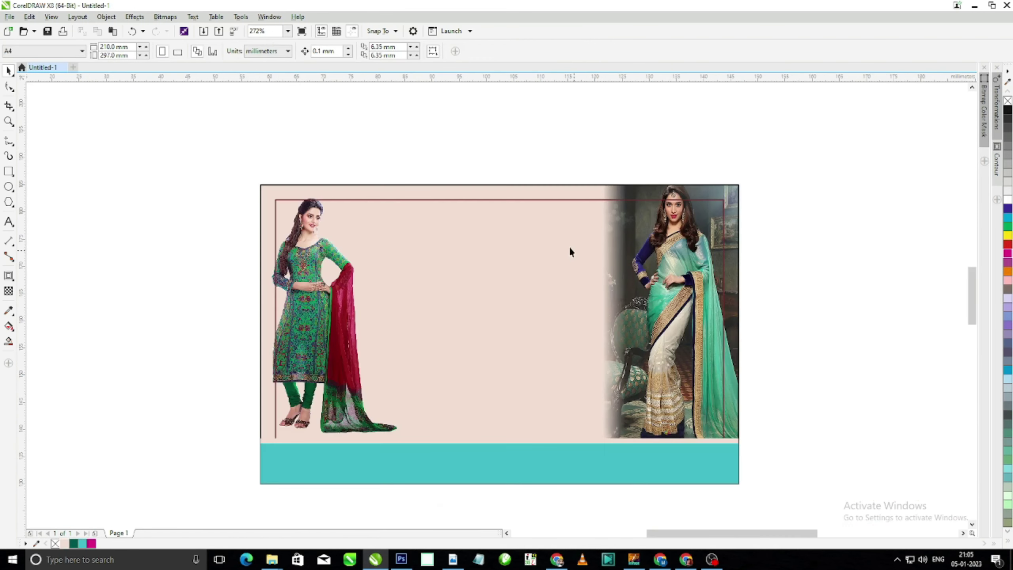
Apply a diagonal gradient fill from pale pink to dark green to the outer card rectangle.
click(559, 212)
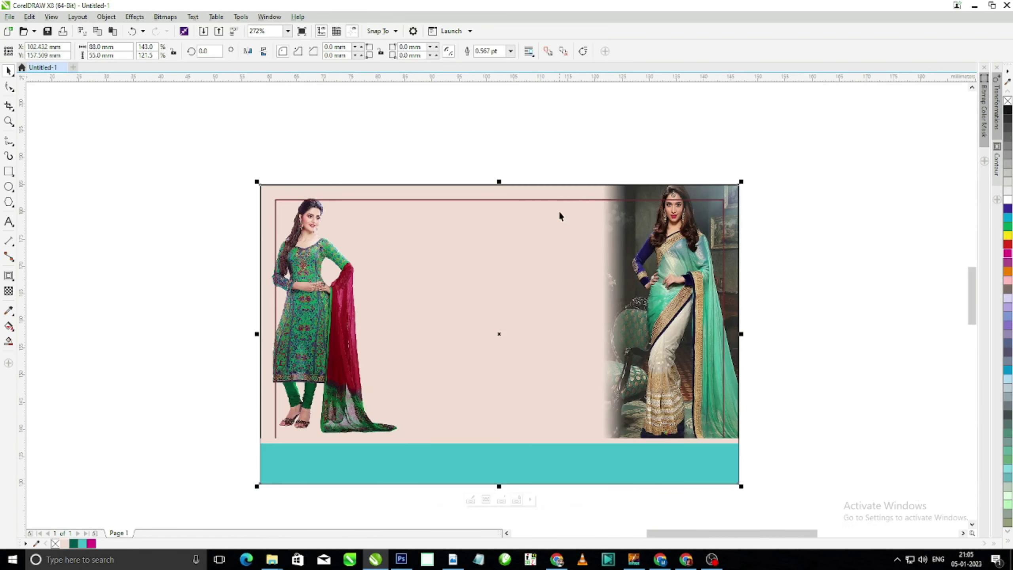
click(8, 328)
drag(264, 435, 627, 251)
drag(644, 204, 643, 205)
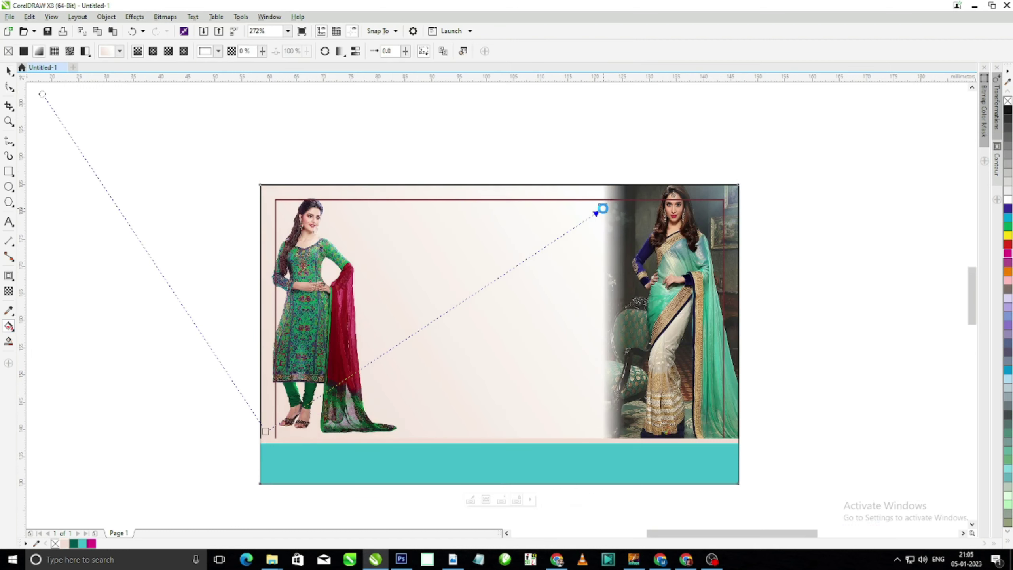
click(74, 543)
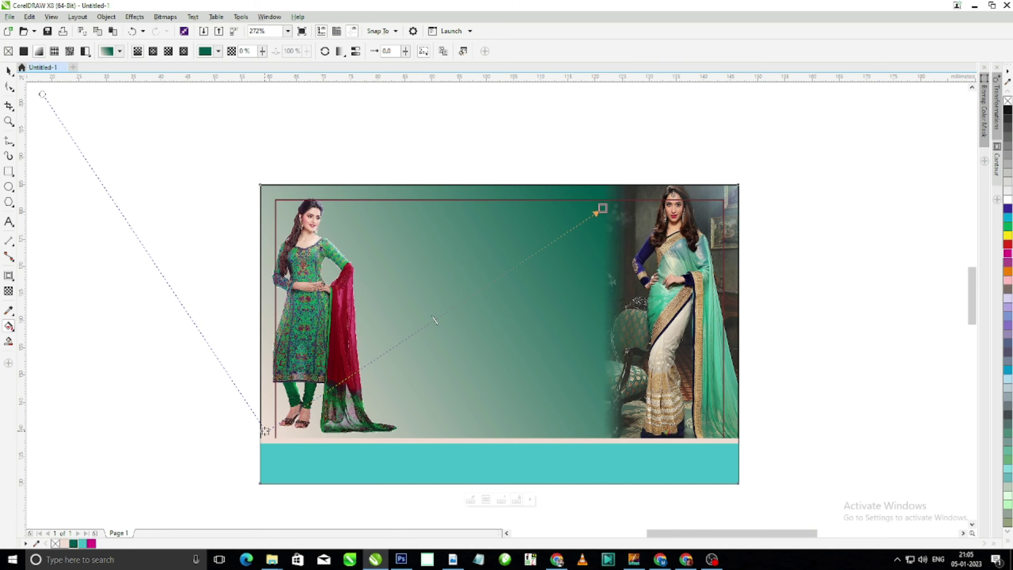
Shift the background gradient's pale pink start towards the card's middle and its dark green end beside the saree model.
drag(405, 377, 406, 369)
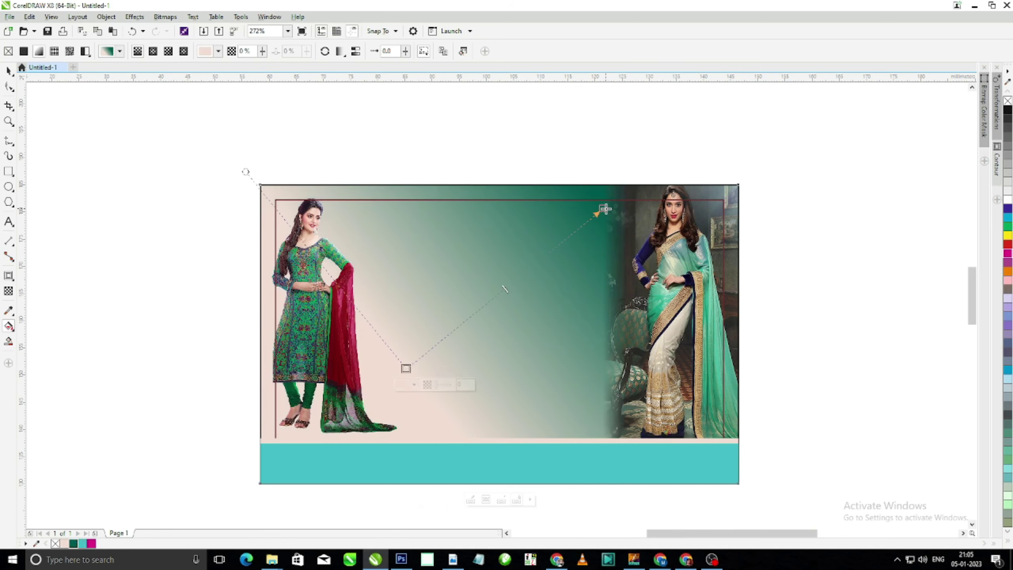
click(621, 222)
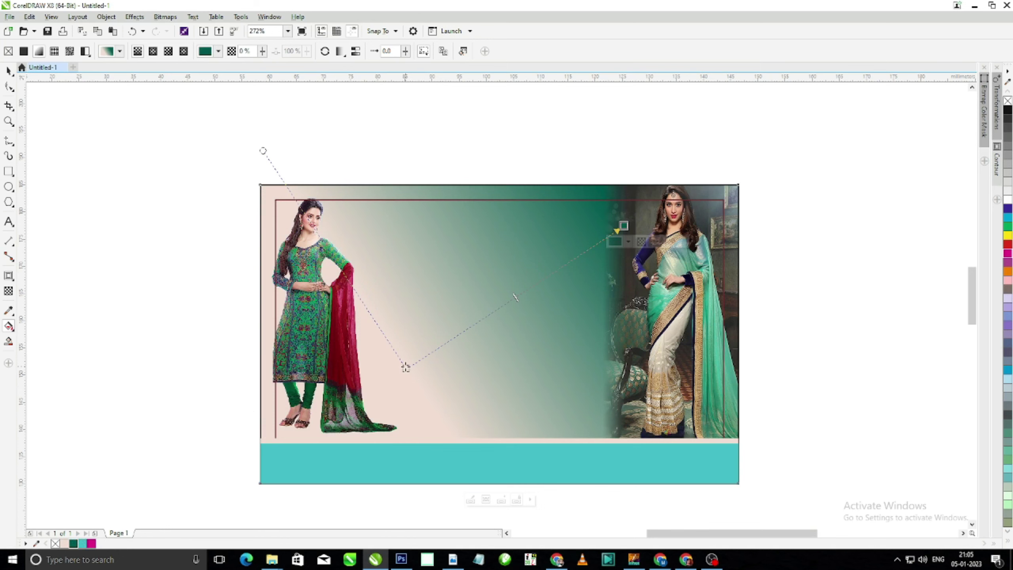
drag(406, 367, 420, 301)
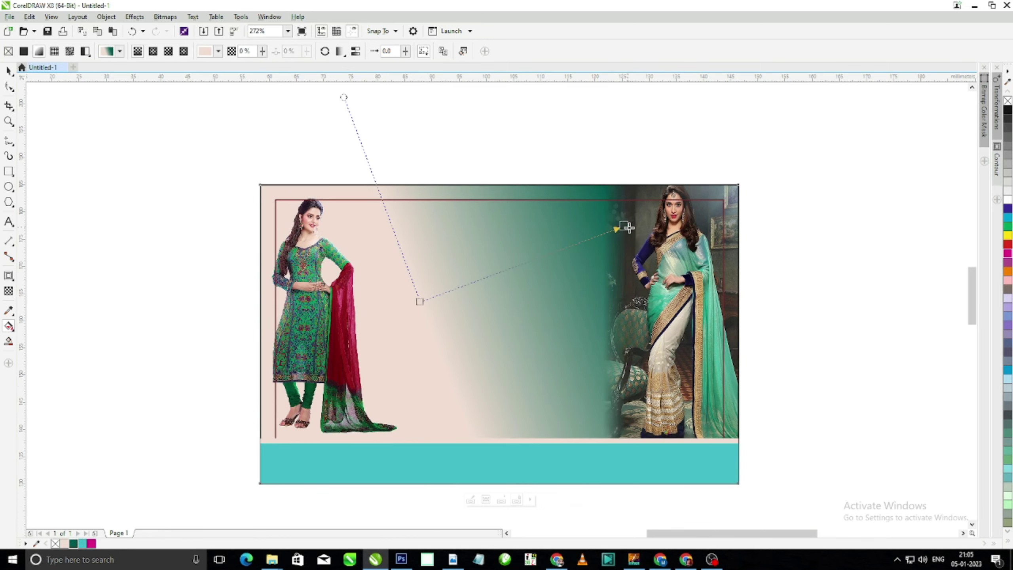
drag(613, 249, 607, 250)
key(space)
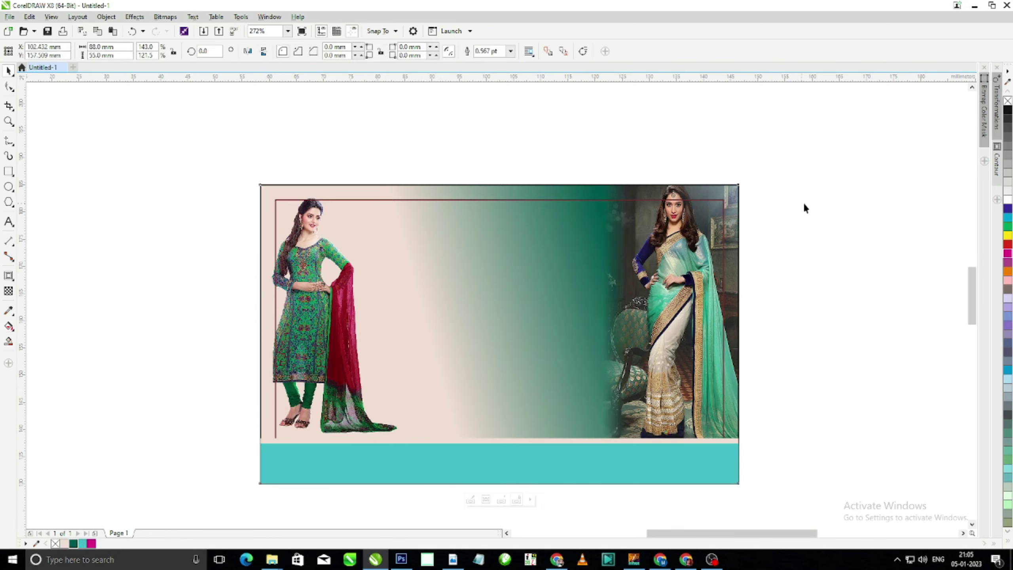
click(804, 204)
Give the thin band above the turquoise strip a horizontal gradient from pale pink to dark green.
scroll(387, 272, down, 2)
key(F2)
drag(219, 201, 727, 435)
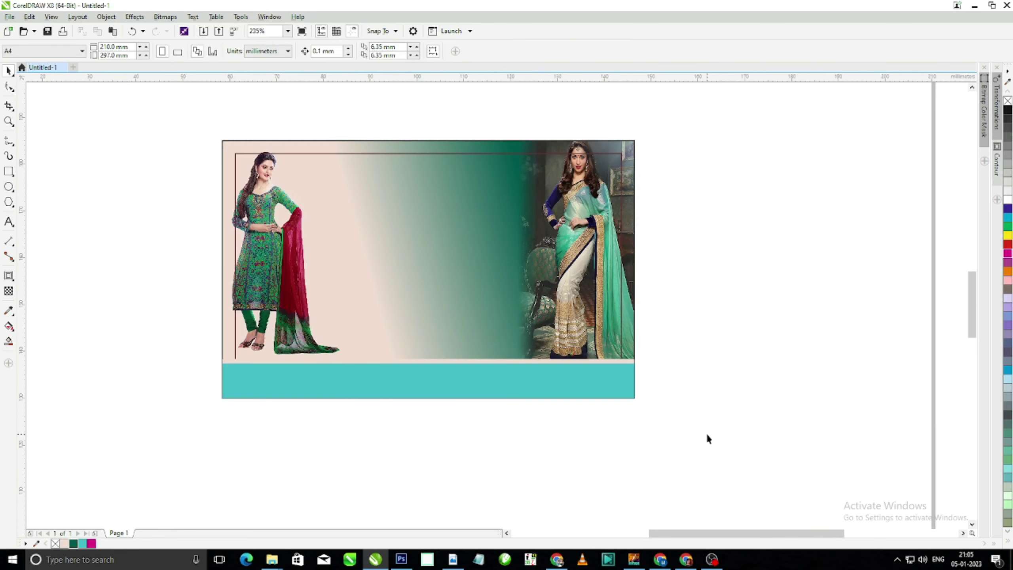
click(597, 370)
key(F2)
drag(118, 339, 742, 410)
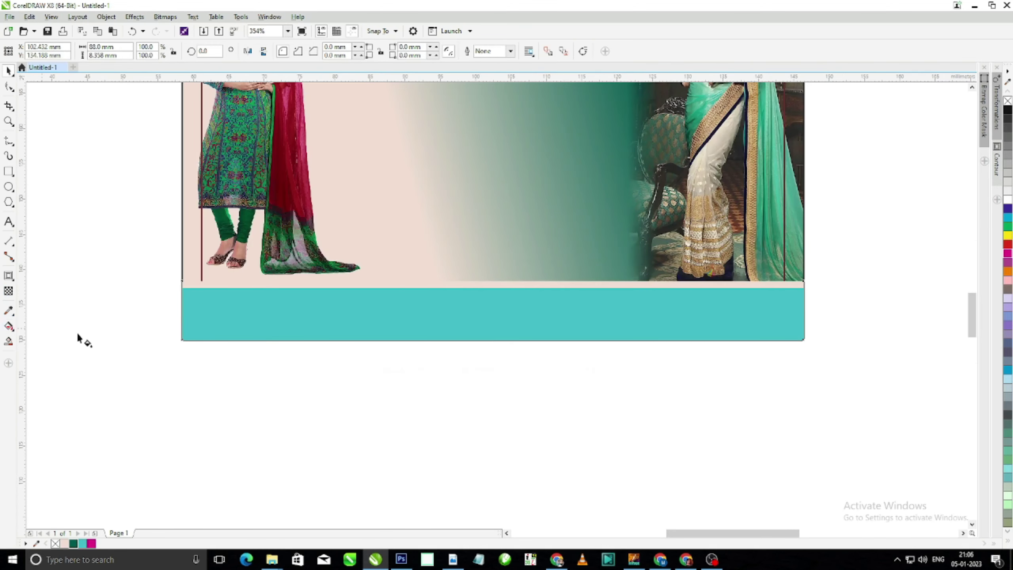
key(g)
drag(192, 281, 797, 281)
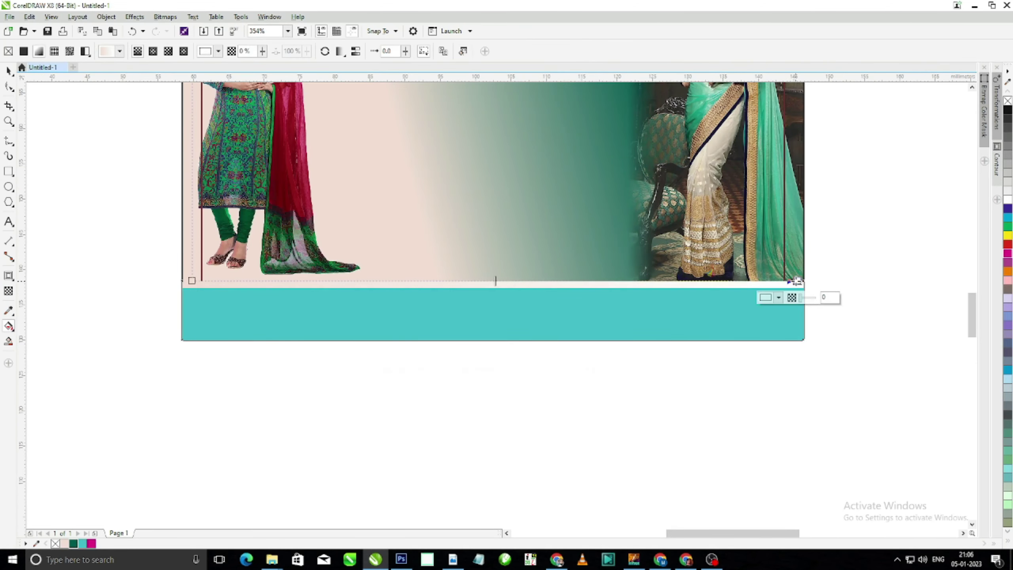
click(73, 544)
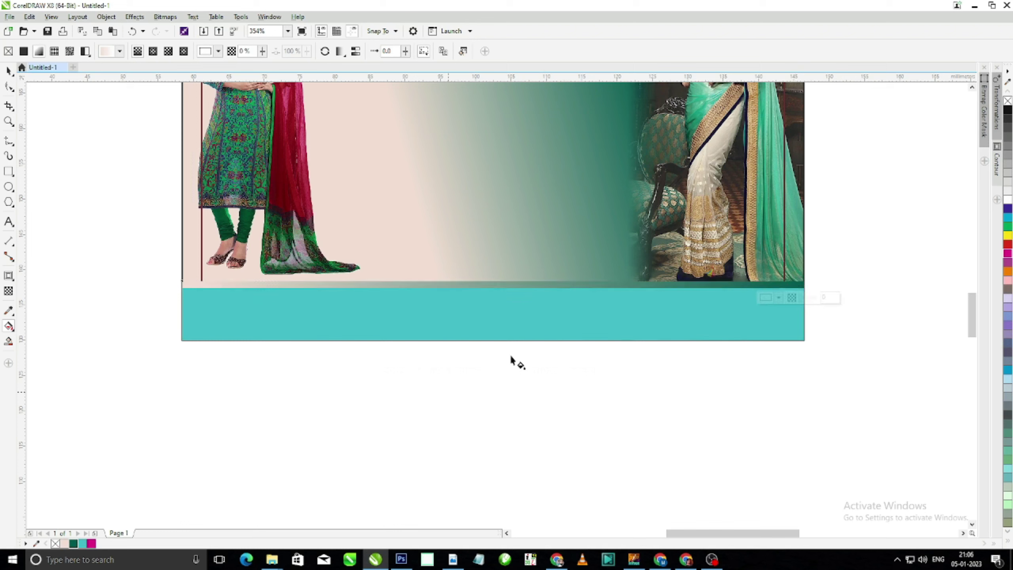
Add dark green, turquoise, pale pink and dark green intermediate stops to the band's gradient and make its end colour pale pink.
double_click(524, 281)
double_click(304, 282)
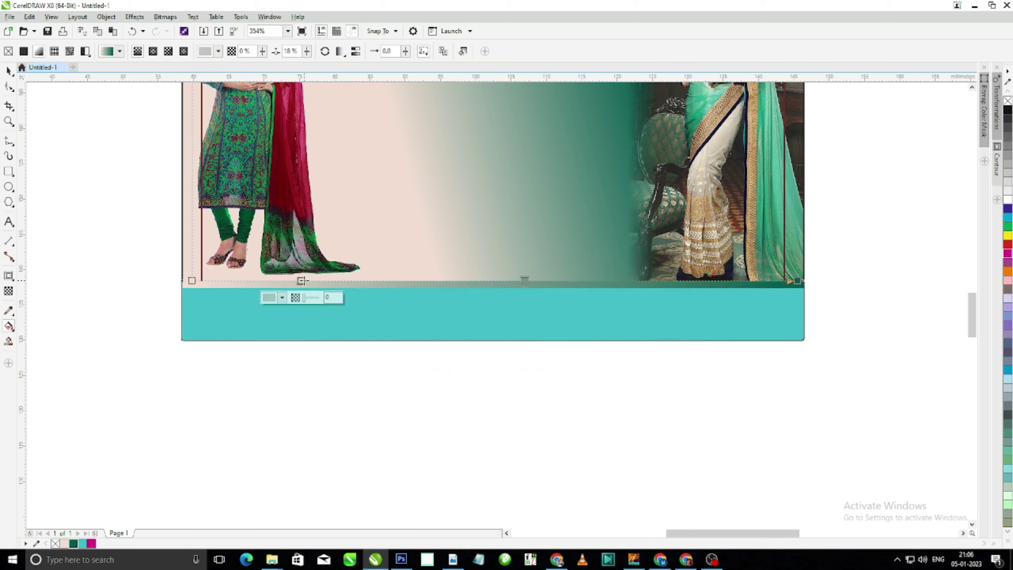
click(73, 543)
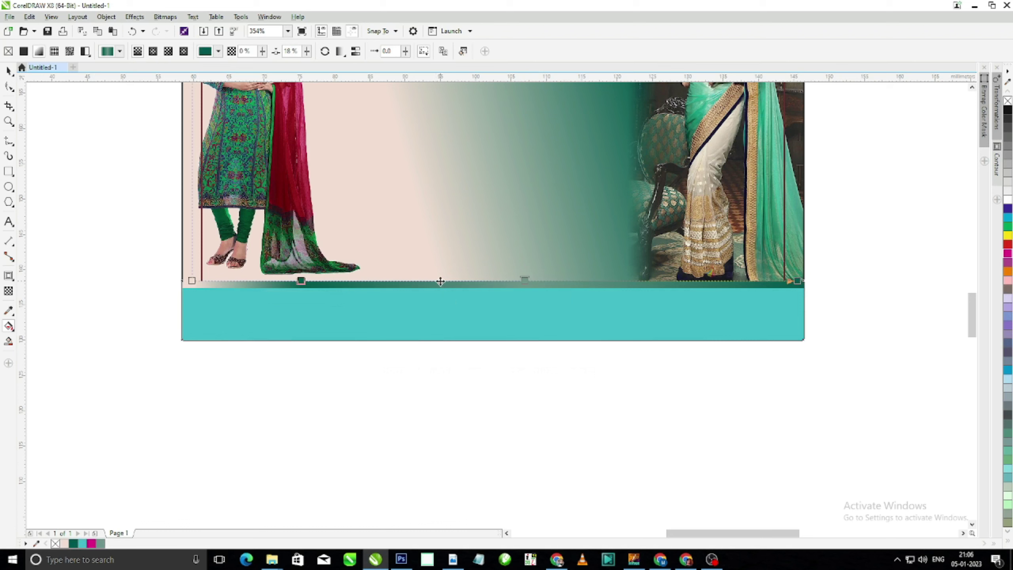
double_click(418, 281)
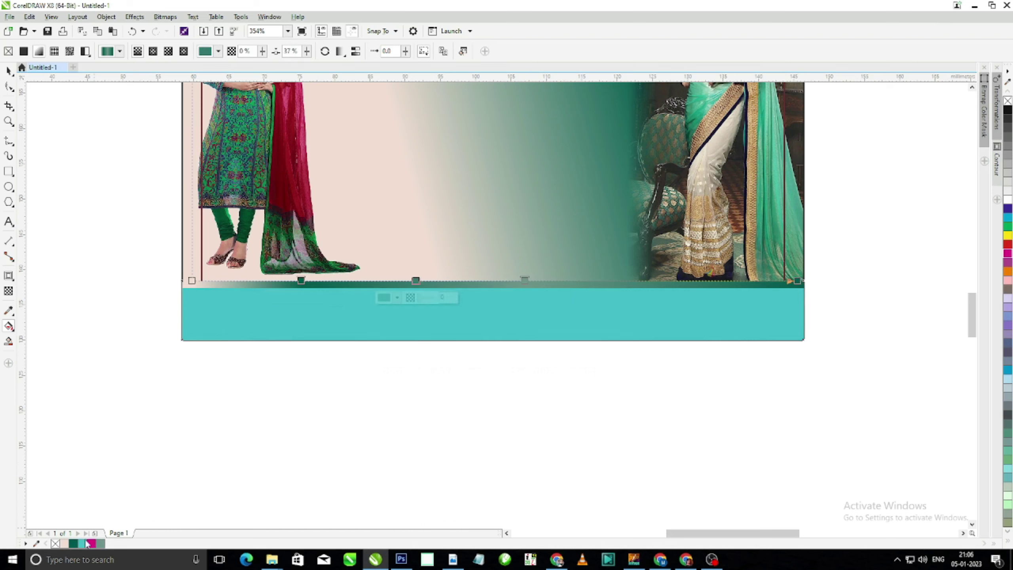
click(525, 281)
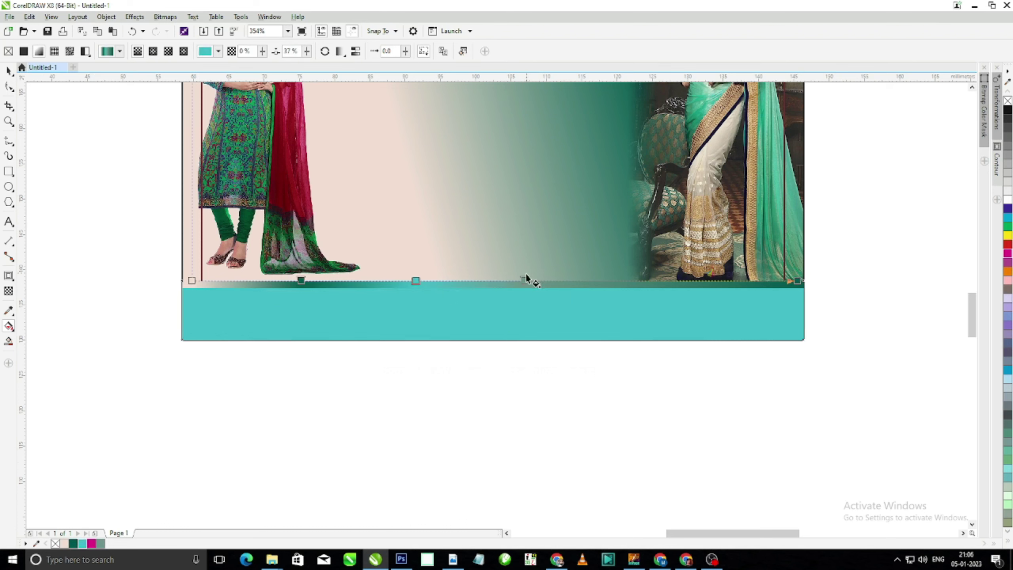
click(65, 544)
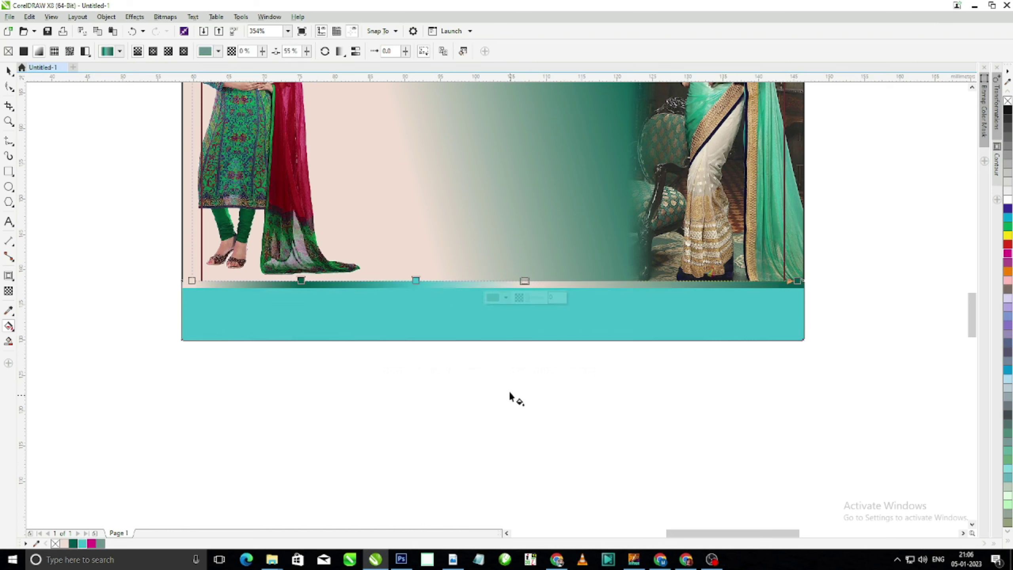
double_click(666, 282)
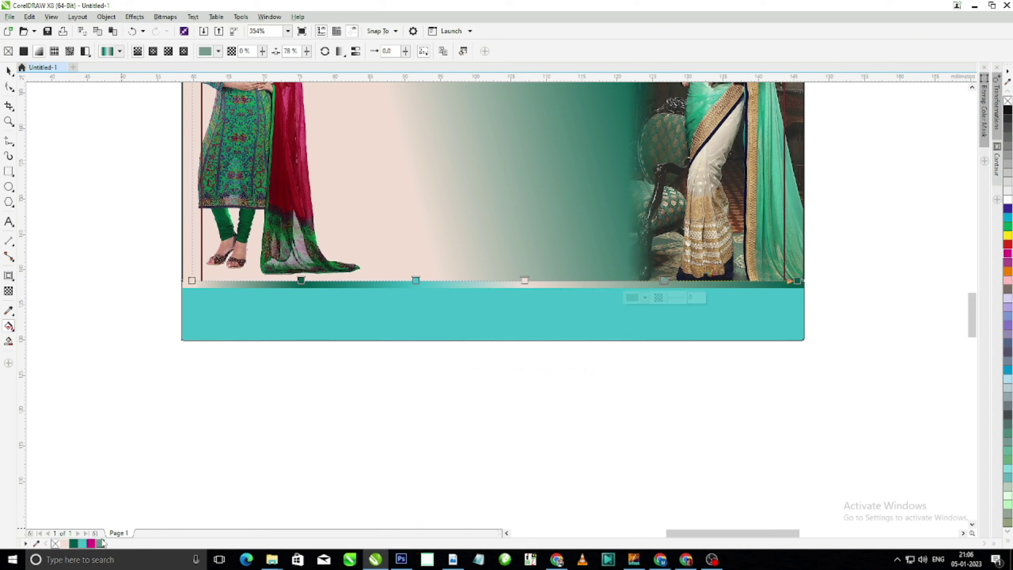
click(73, 543)
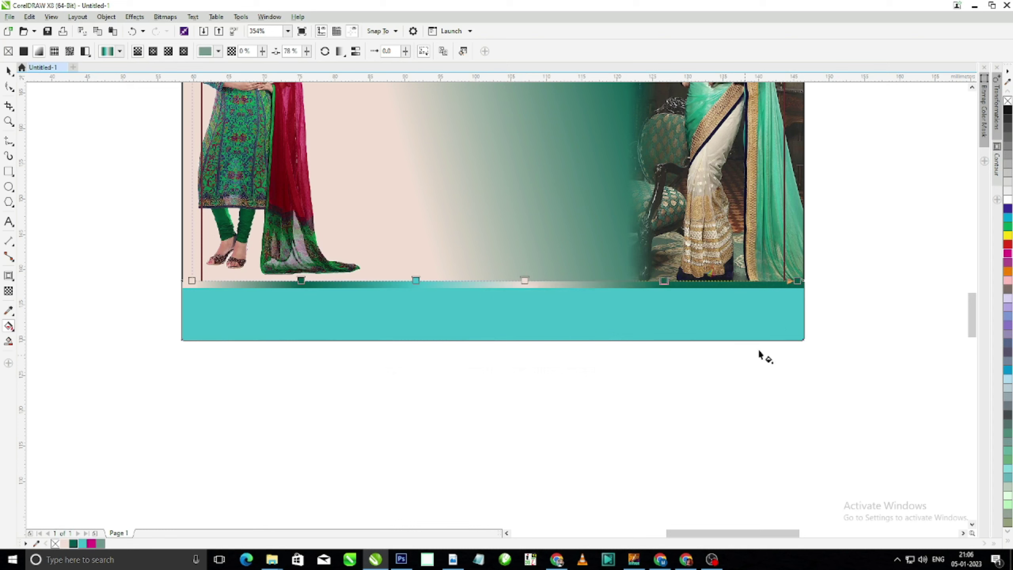
click(797, 281)
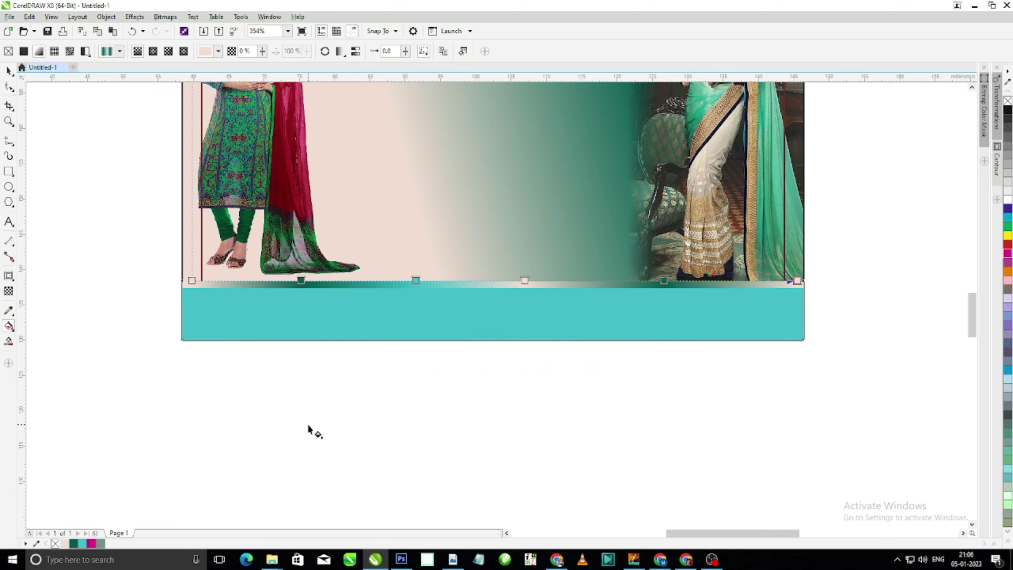
key(space)
click(366, 433)
Send the card's gradient background to the back of the layer, behind the title and contact details.
scroll(544, 216, down, 2)
key(F2)
drag(376, 119, 852, 299)
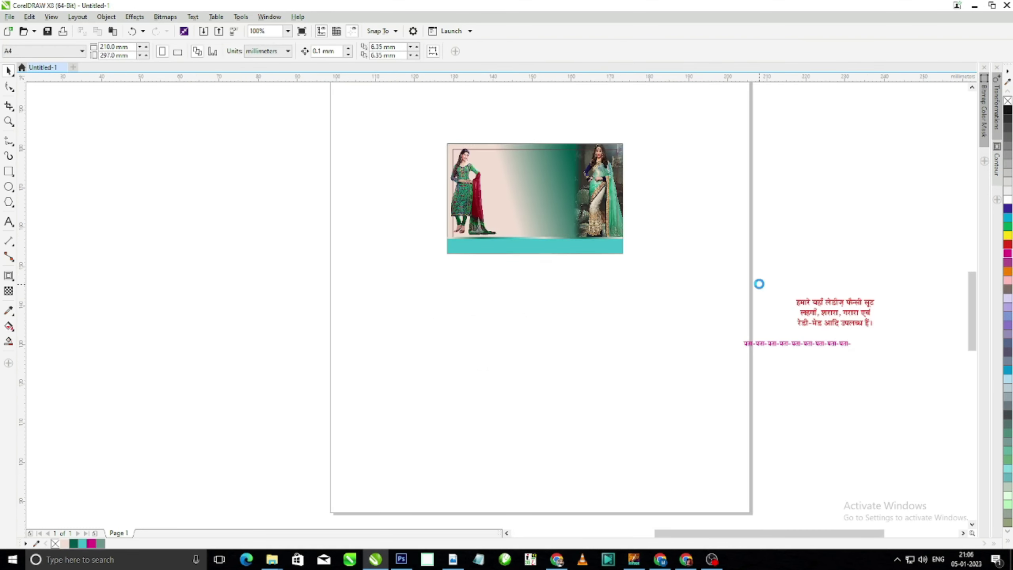
key(space)
click(269, 165)
click(328, 135)
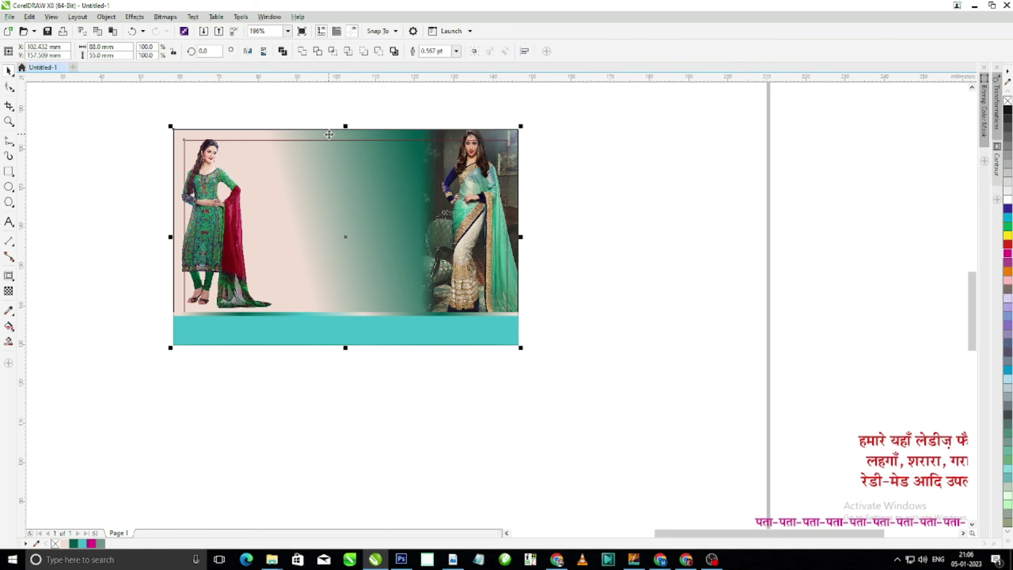
key(shift+Page_Down)
click(728, 253)
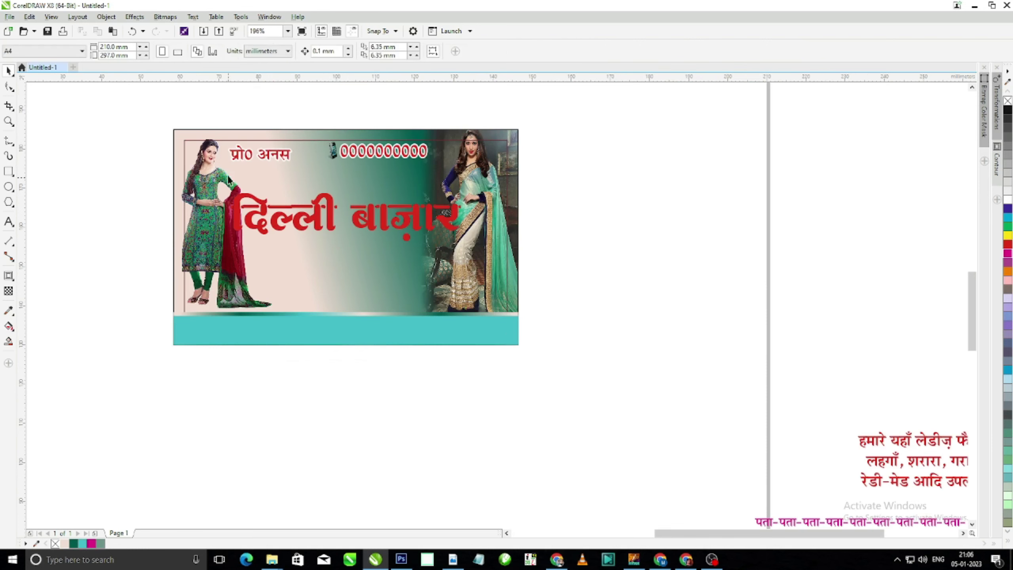
Shift the phone number with its icon slightly closer to the saree model.
key(F2)
drag(147, 118, 520, 294)
click(587, 173)
drag(588, 172, 622, 176)
scroll(566, 203, down, 2)
key(F2)
drag(367, 147, 542, 235)
scroll(543, 235, up, 3)
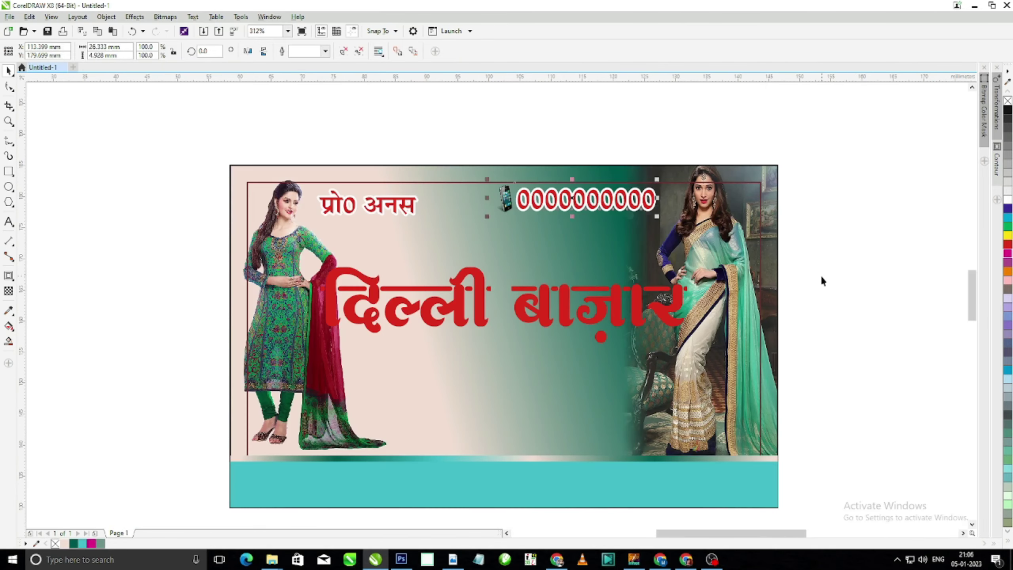
Shrink the title दिल्ली बाज़ार to about 46.5 mm wide and move it slightly upwards between the two models.
click(823, 263)
click(529, 302)
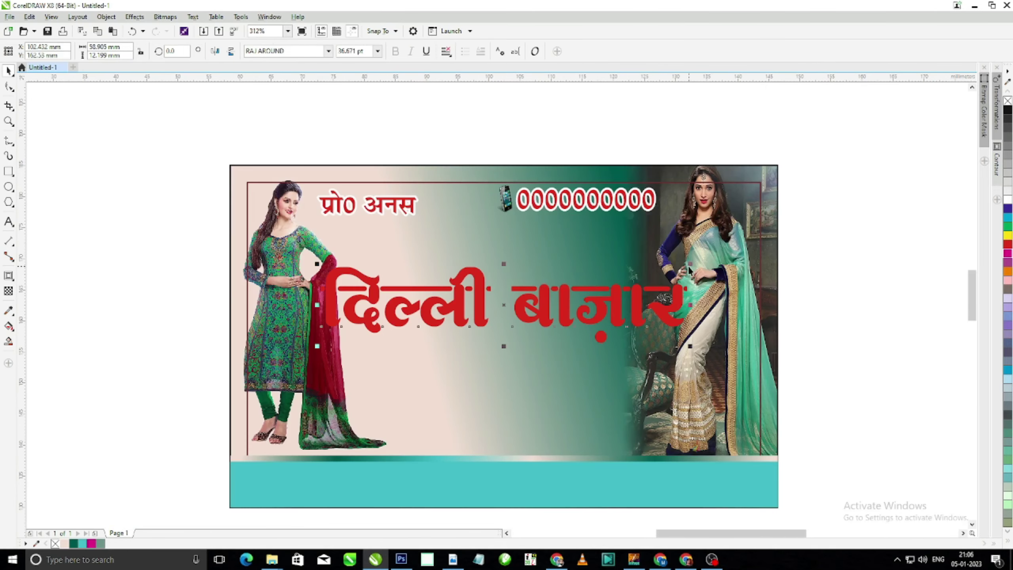
drag(692, 264, 690, 273)
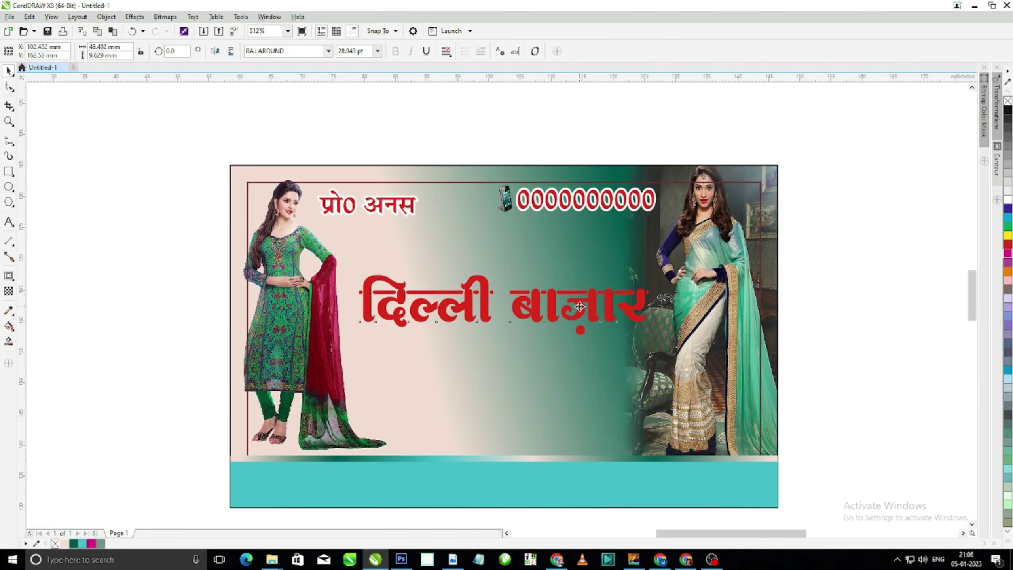
drag(579, 306, 573, 295)
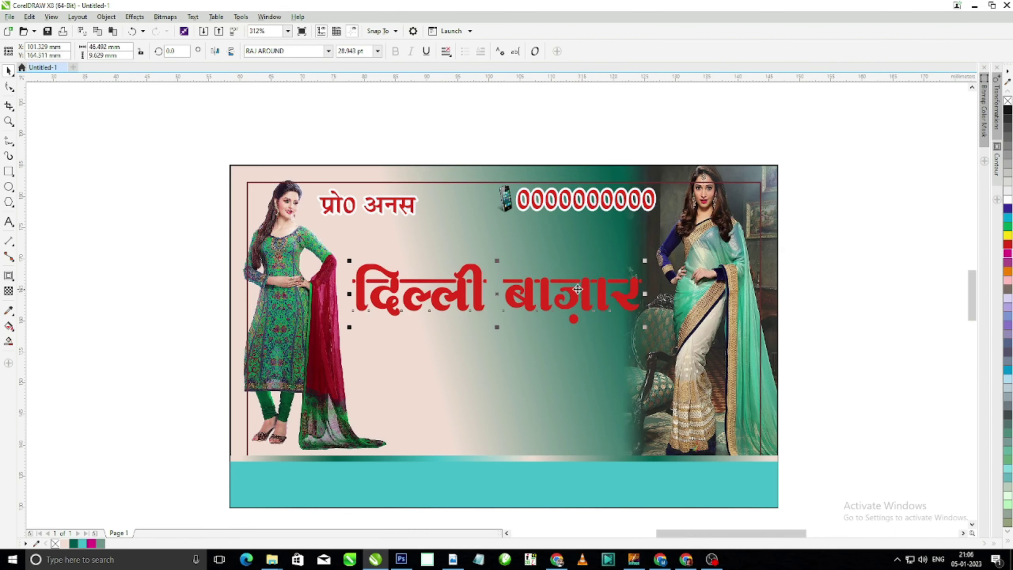
Give the title दिल्ली बाज़ार a white 1.5 pt outline with rounded corners.
key(F12)
click(439, 208)
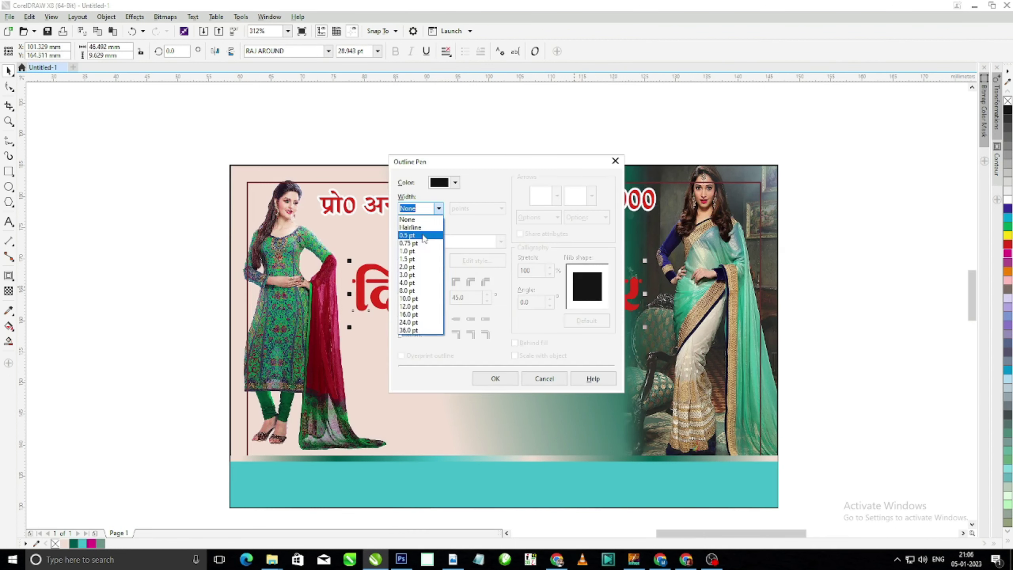
click(419, 263)
click(470, 282)
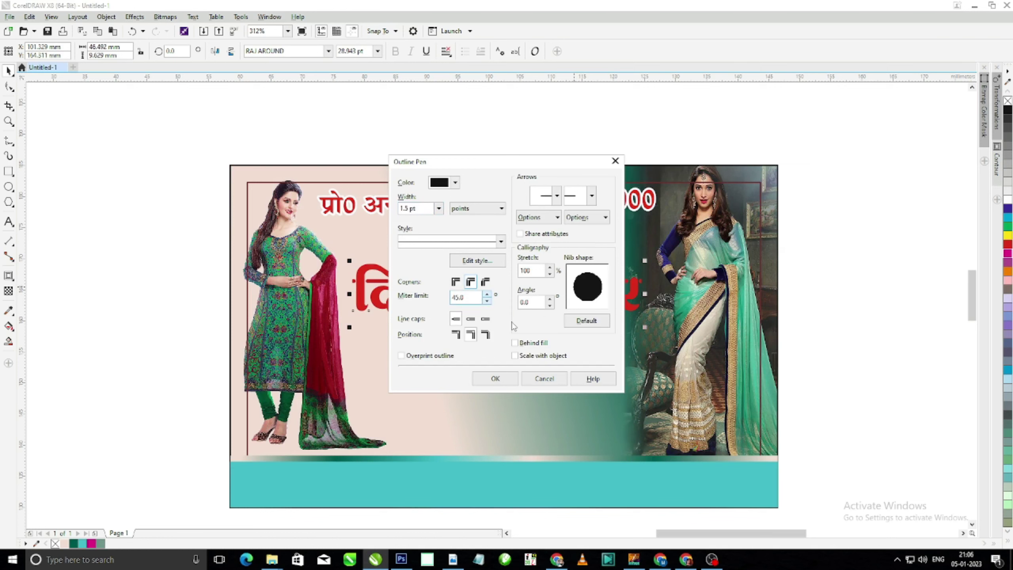
click(497, 378)
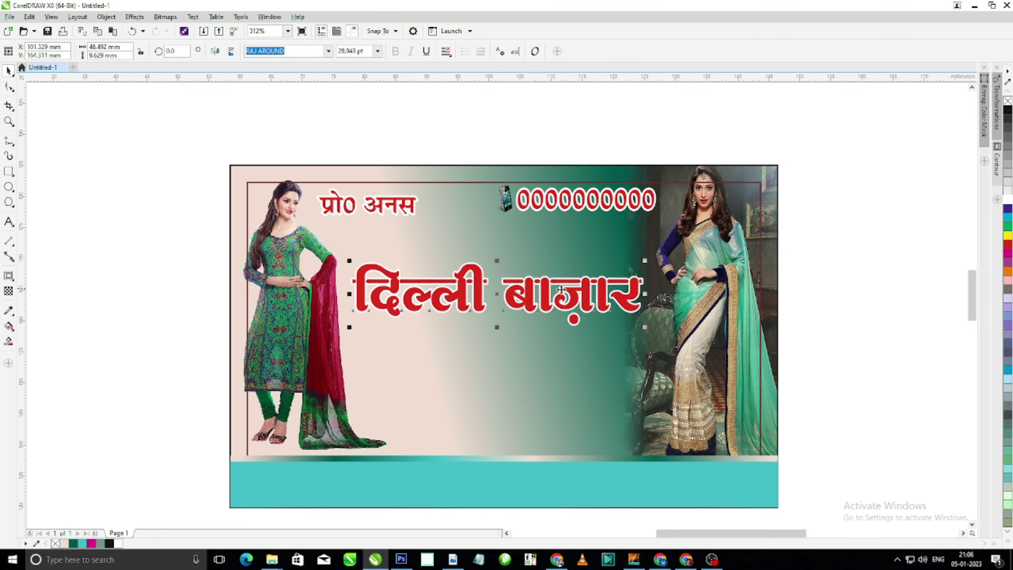
Place the three-line product description with a white outline below the title, and the पता address line on the turquoise strip.
scroll(561, 291, down, 2)
drag(618, 311, 845, 456)
click(870, 355)
scroll(474, 306, down, 2)
key(F2)
drag(317, 228, 721, 445)
drag(745, 369, 361, 247)
mouse_move(728, 422)
mouse_down()
mouse_move(477, 380)
mouse_move(389, 297)
mouse_up()
Bring the पता address line in front of the turquoise strip and fill it with white.
key(F2)
drag(224, 241, 475, 343)
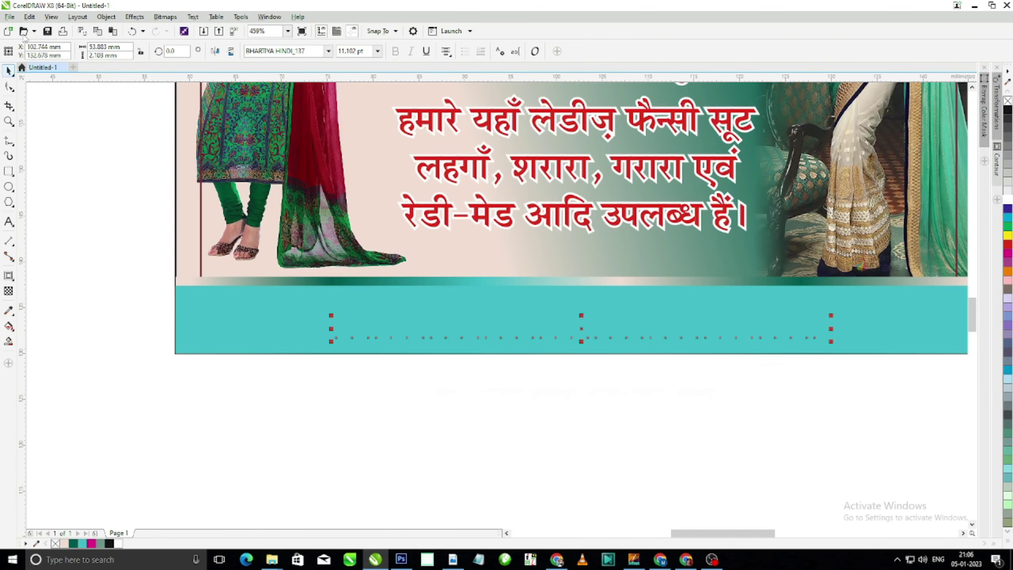
click(100, 16)
mouse_move(147, 127)
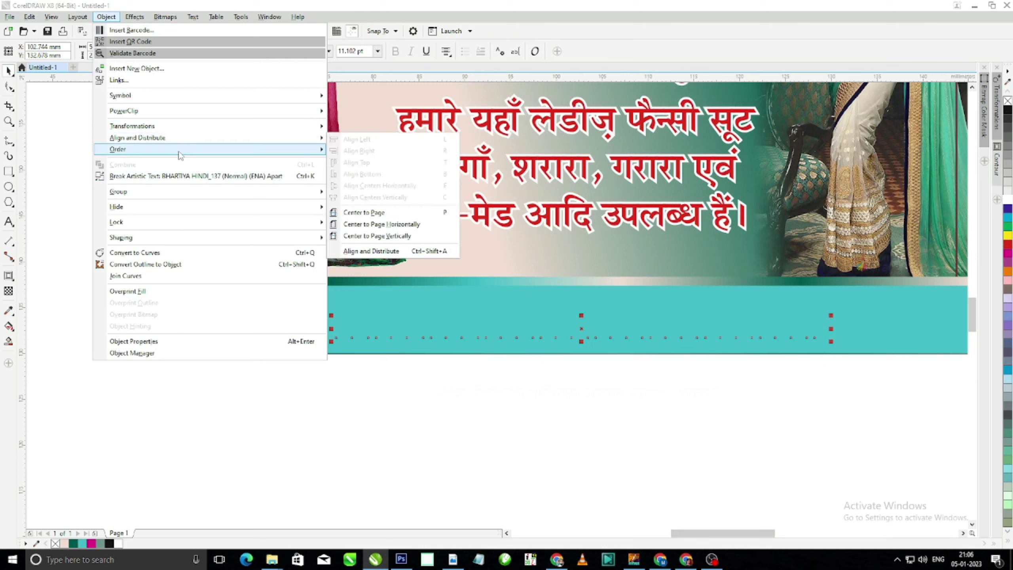
mouse_move(181, 154)
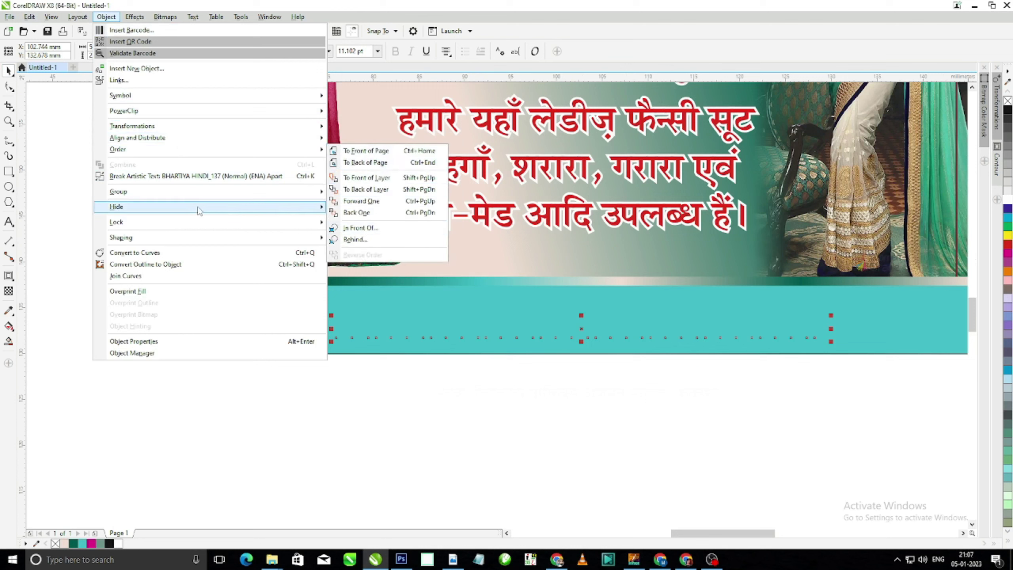
mouse_move(197, 206)
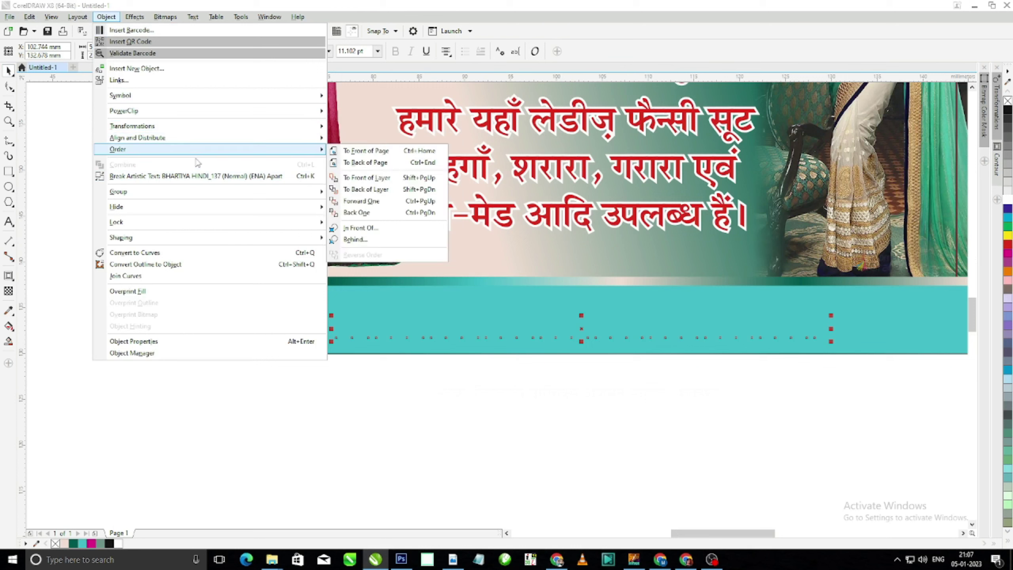
click(366, 162)
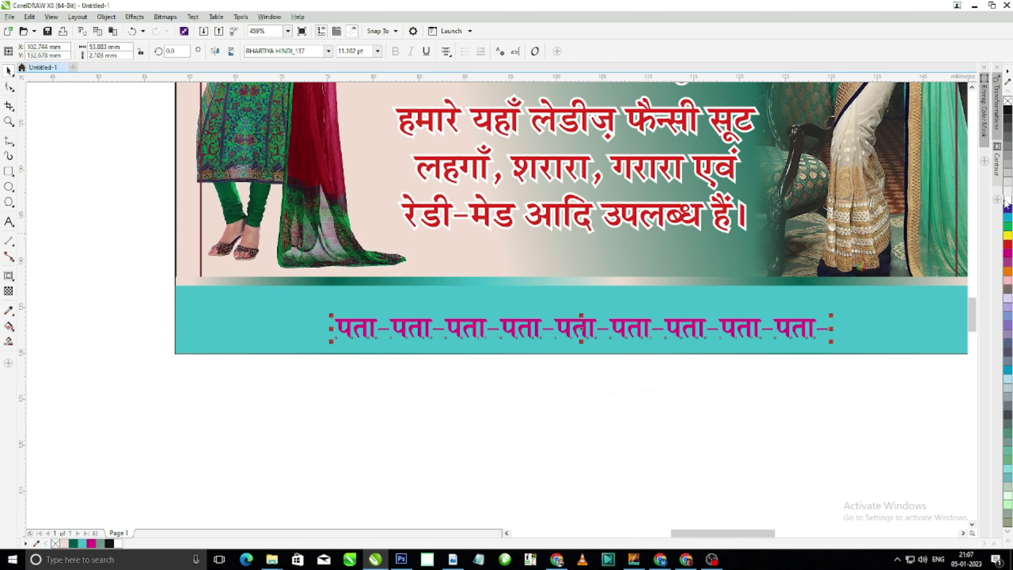
scroll(460, 293, down, 2)
key(F2)
drag(217, 233, 871, 372)
click(809, 389)
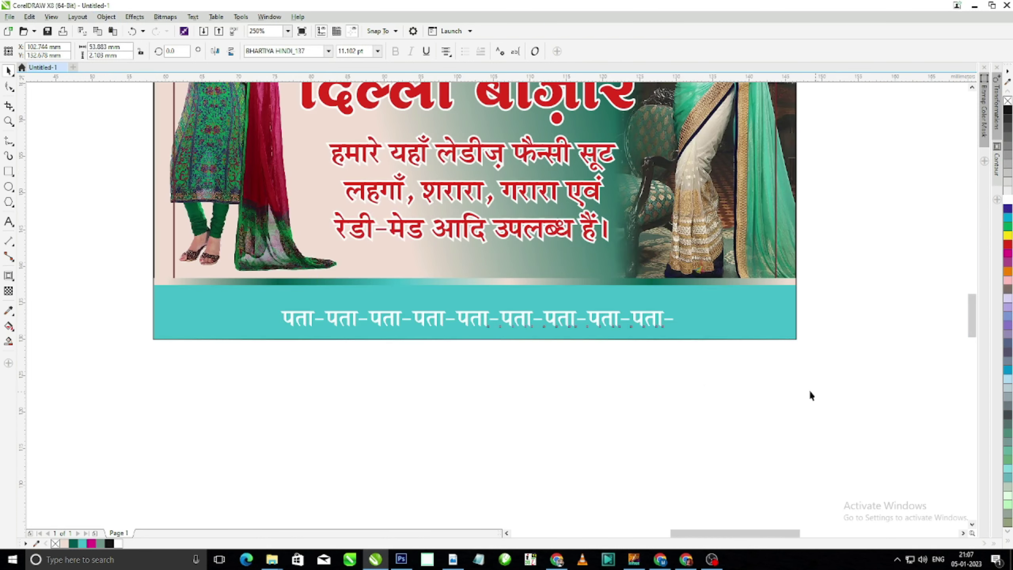
Move the पता address line slightly upwards within the turquoise strip.
click(706, 320)
click(638, 318)
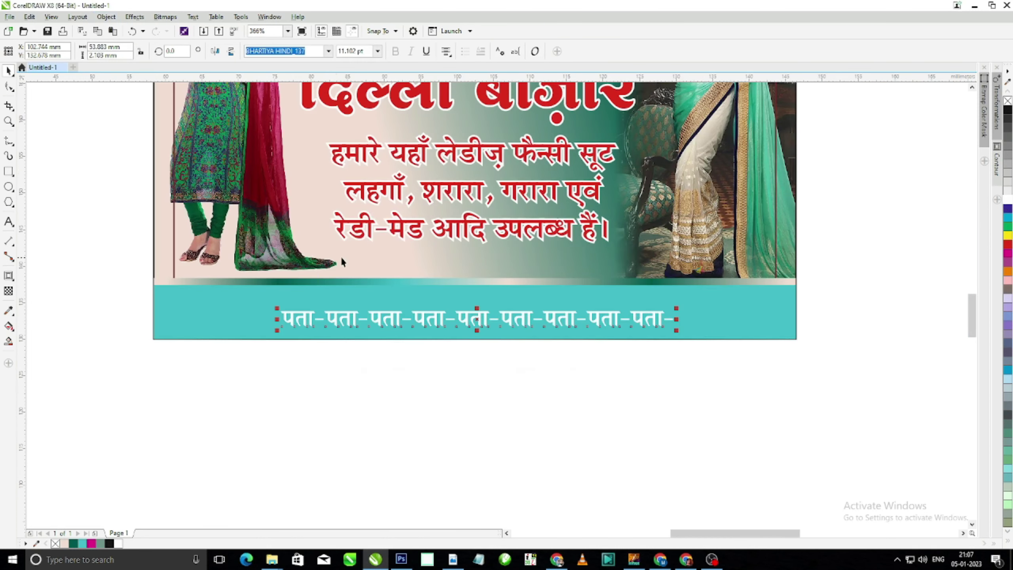
click(365, 257)
click(350, 316)
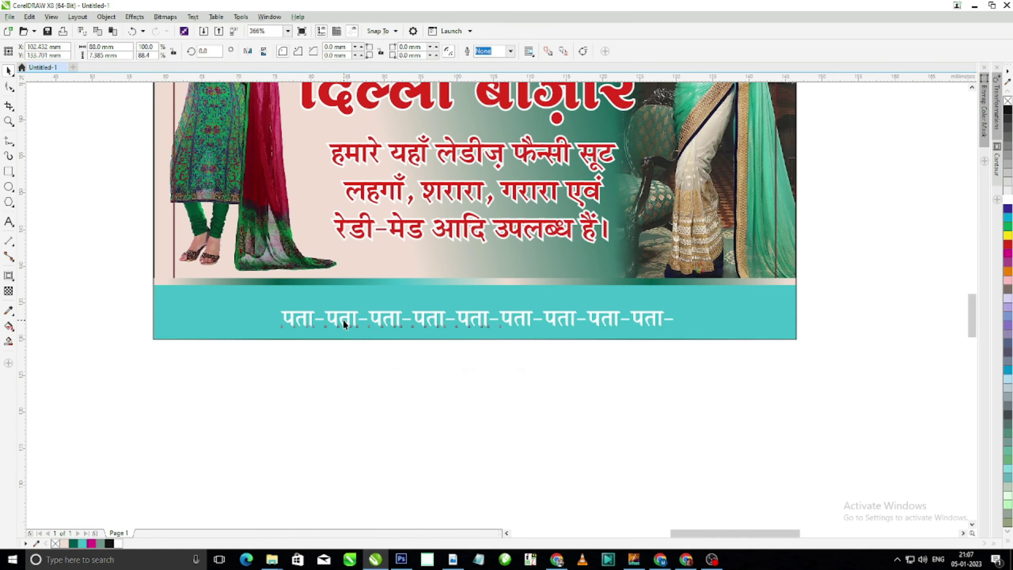
drag(342, 320, 350, 314)
click(335, 378)
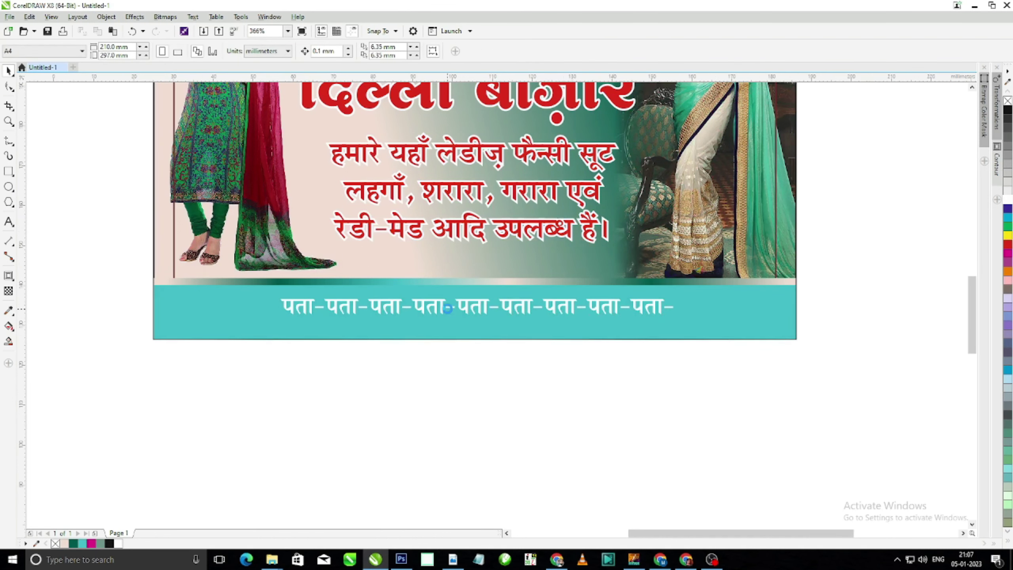
Sample the dark blue of the saree model's blouse sleeve and apply it to the title दिल्ली बाज़ार.
scroll(451, 309, down, 2)
key(F2)
drag(325, 174, 659, 365)
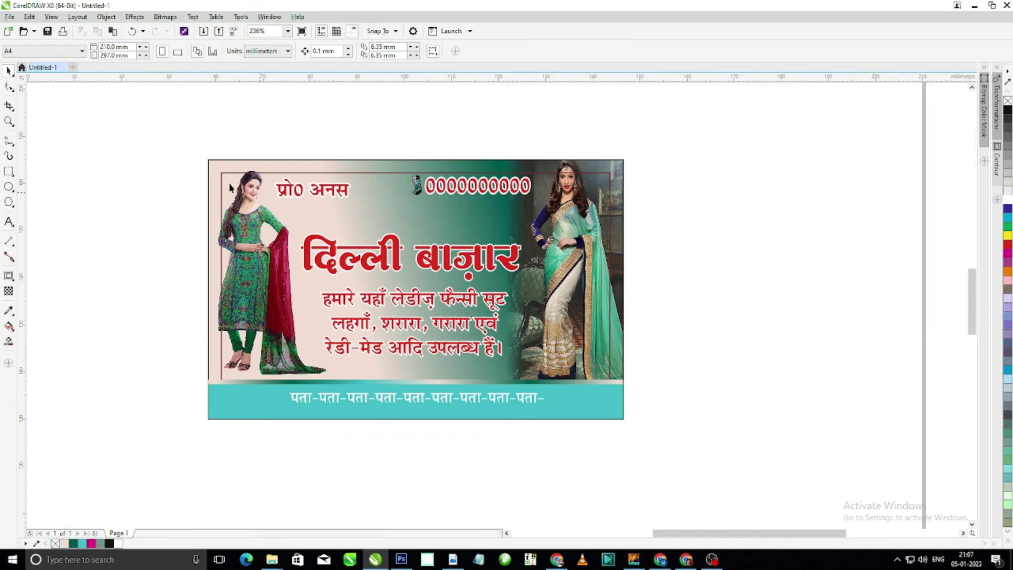
key(F2)
drag(151, 141, 742, 393)
key(F2)
drag(175, 168, 833, 345)
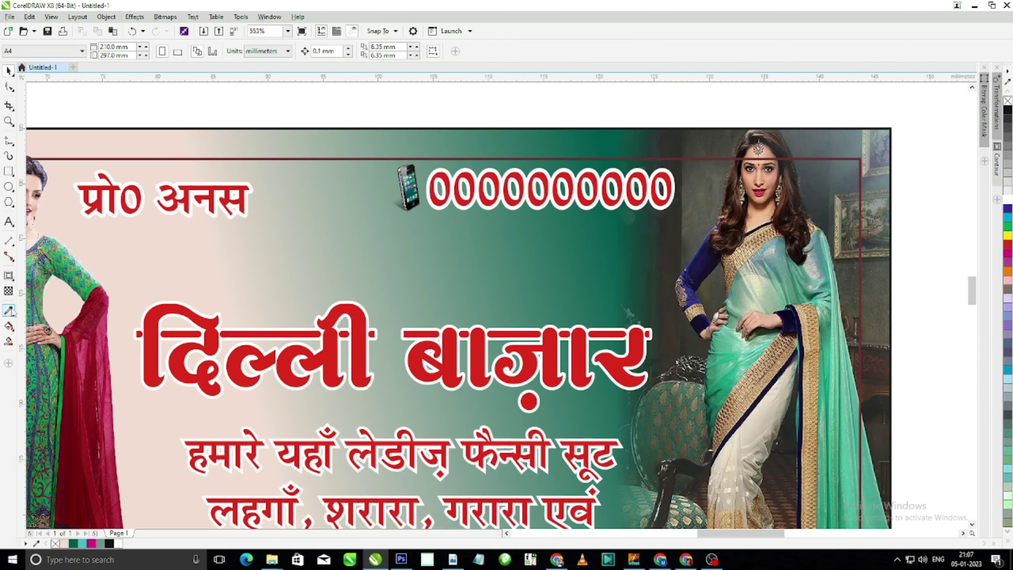
mouse_move(699, 269)
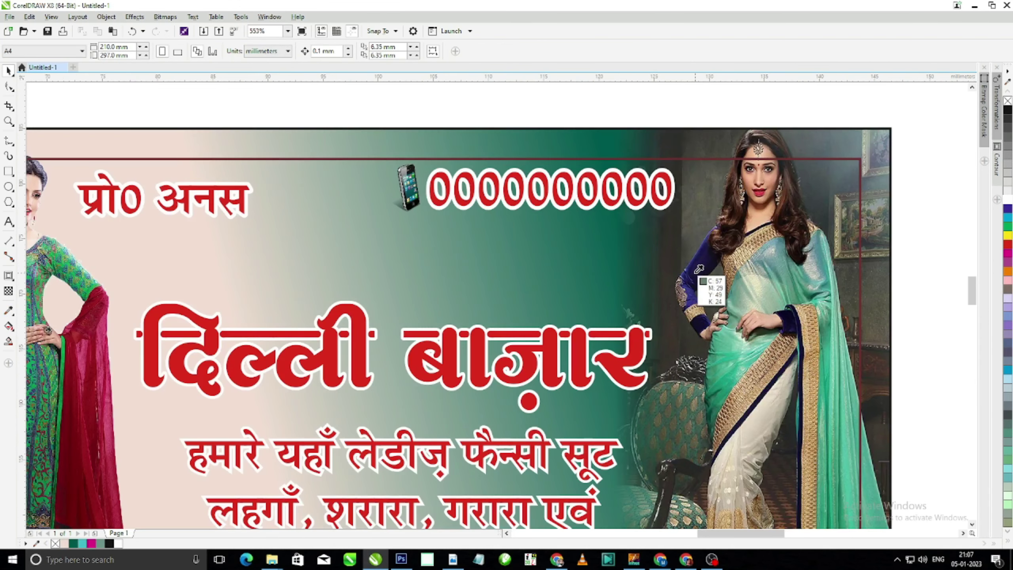
click(705, 262)
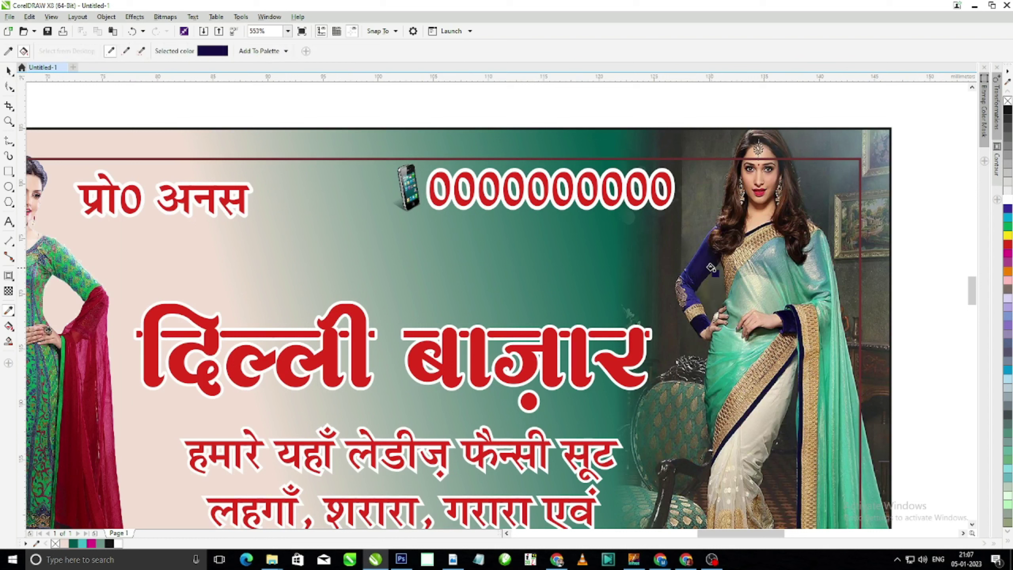
click(471, 350)
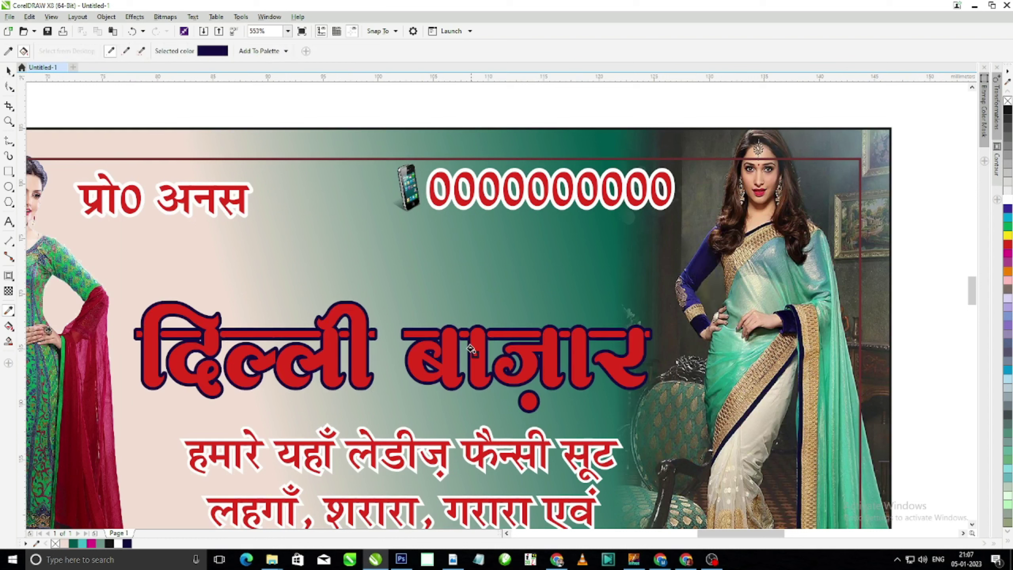
click(472, 349)
key(space)
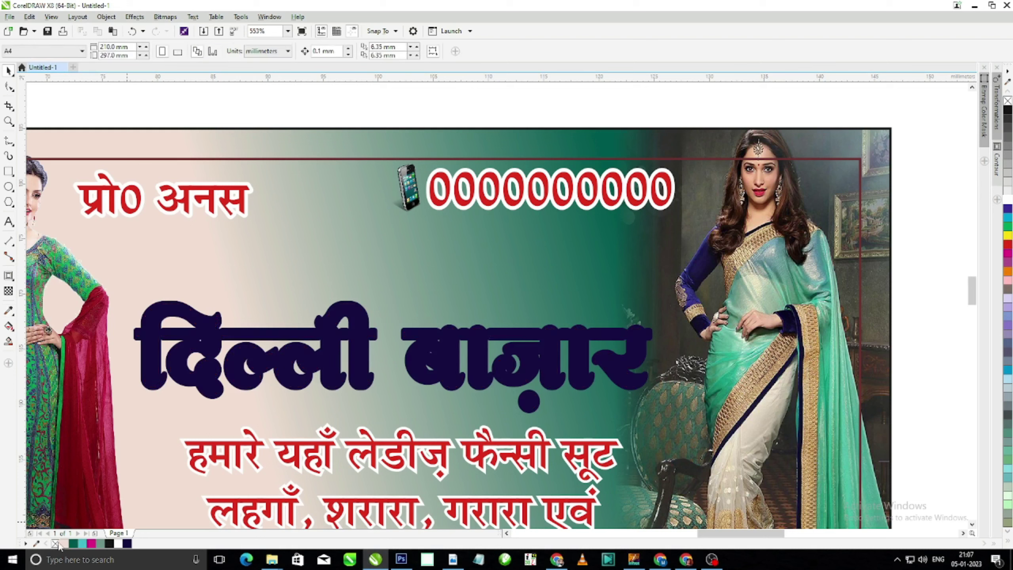
click(56, 544)
click(527, 340)
click(119, 544)
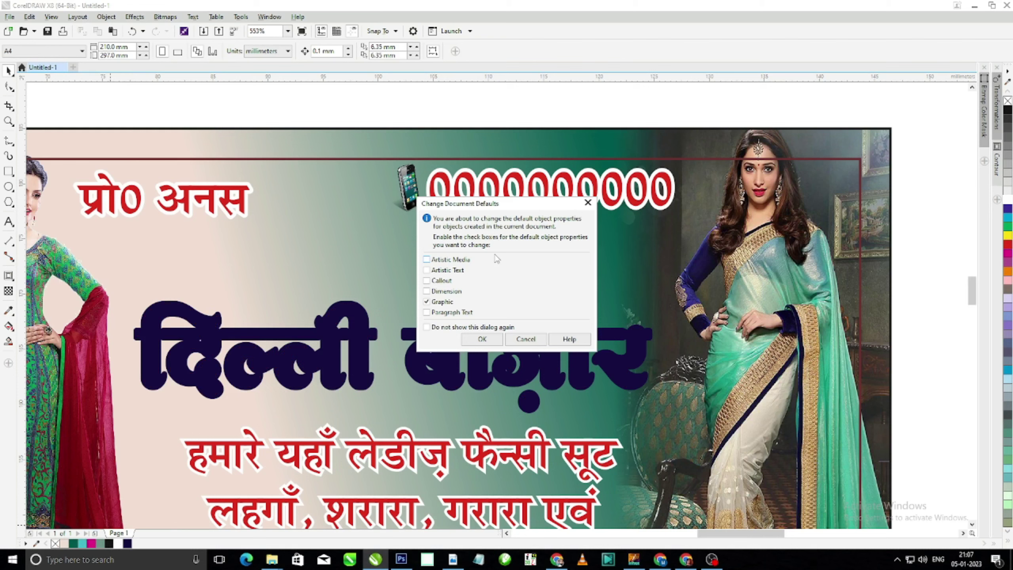
key(Escape)
Set the outline of the title दिल्ली बाज़ार to white.
click(363, 343)
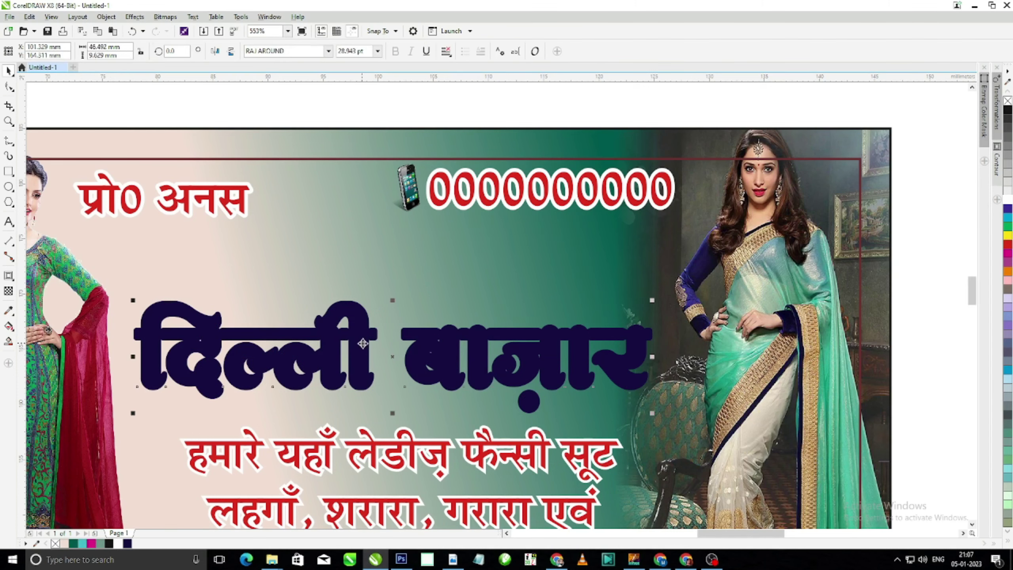
right_click(117, 544)
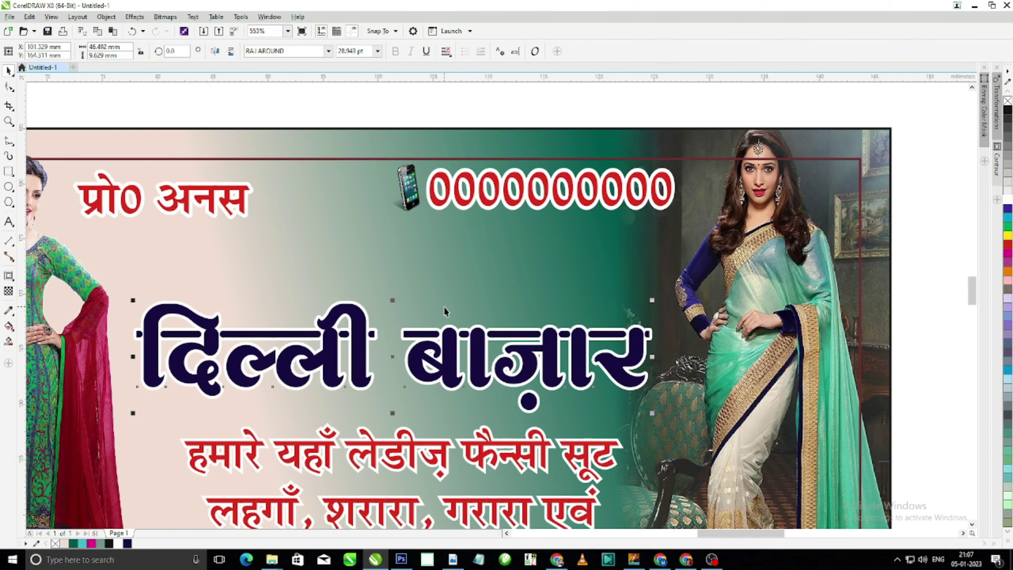
scroll(444, 305, down, 2)
scroll(306, 455, up, 1)
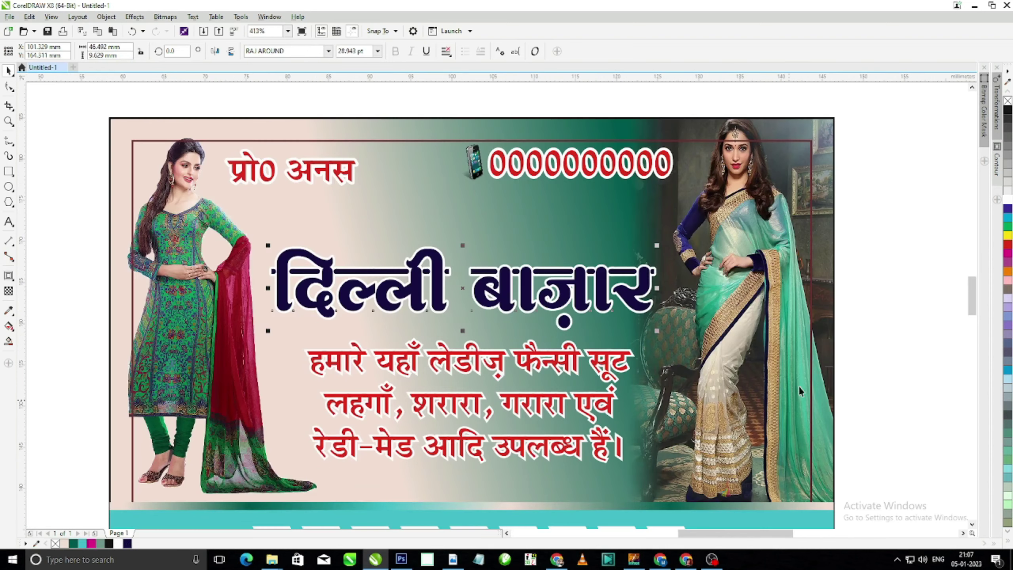
Nudge the three-line product description slightly to the left under the title.
click(635, 361)
drag(635, 338, 625, 342)
scroll(644, 359, down, 2)
click(802, 357)
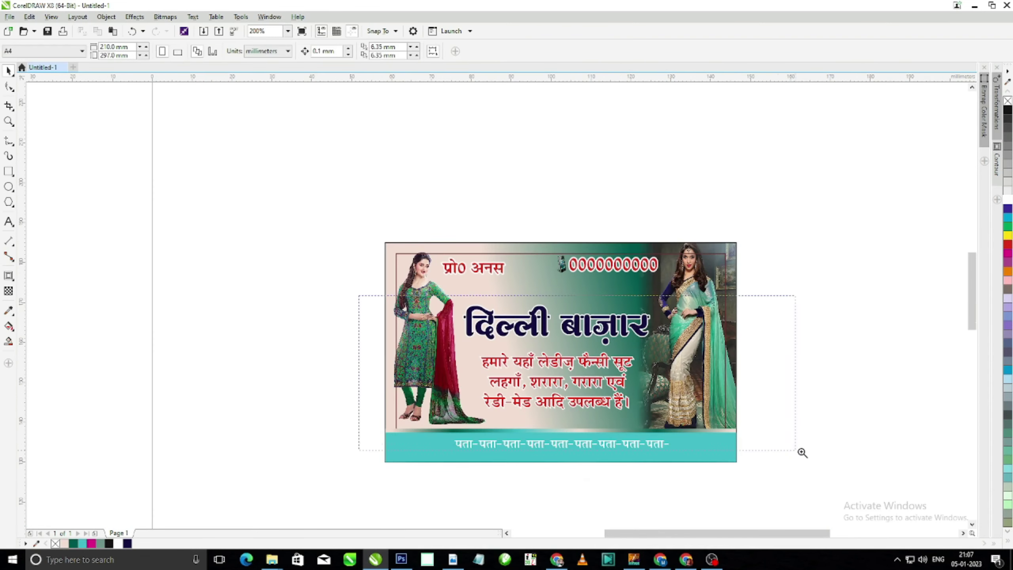
Draw a rectangle about 40.4 mm wide and 13.8 mm high around the product description.
scroll(675, 442, up, 2)
click(8, 172)
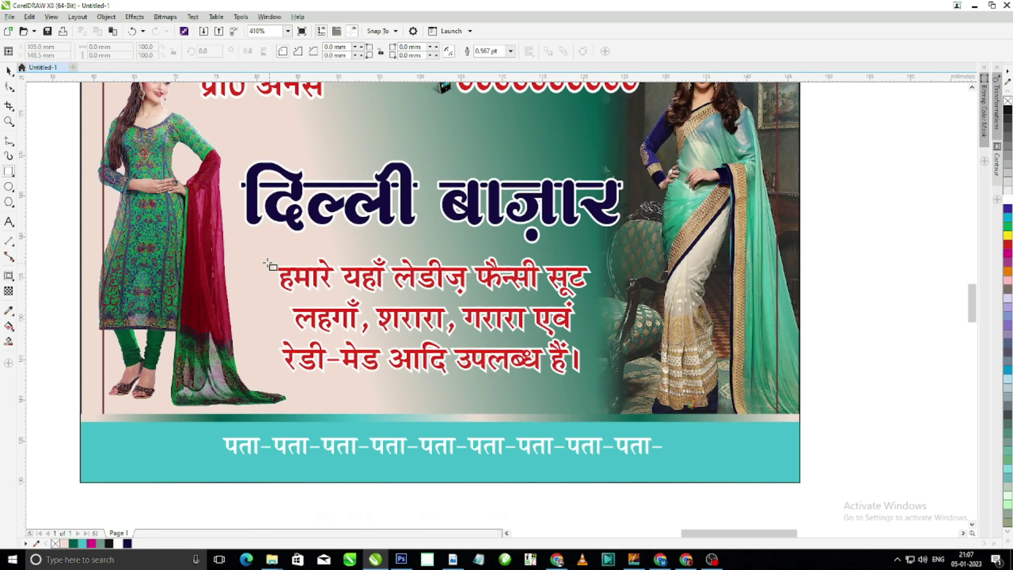
drag(264, 259, 595, 372)
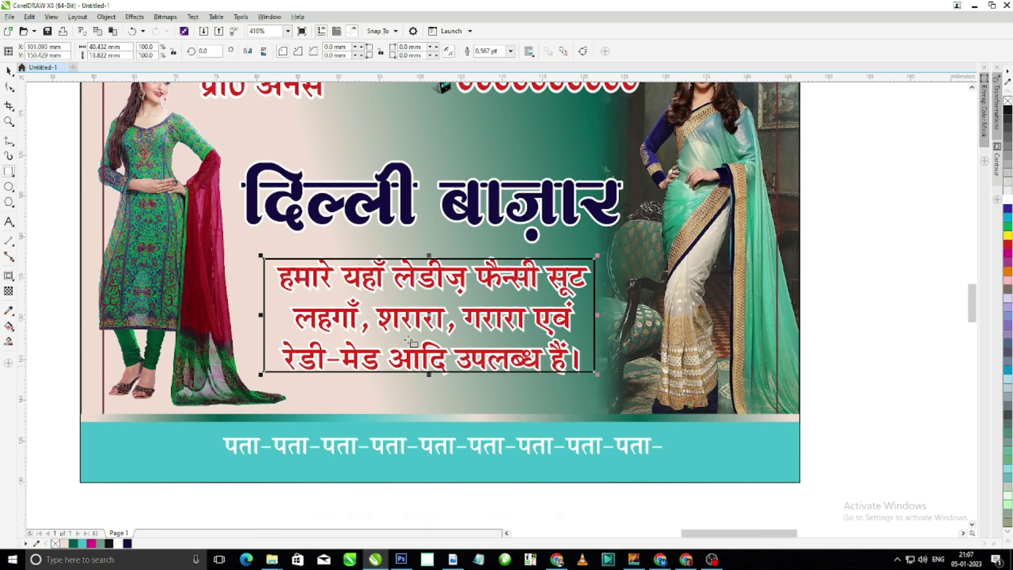
Give the rectangle around the product description scalloped corners of about 1.23 mm.
click(8, 87)
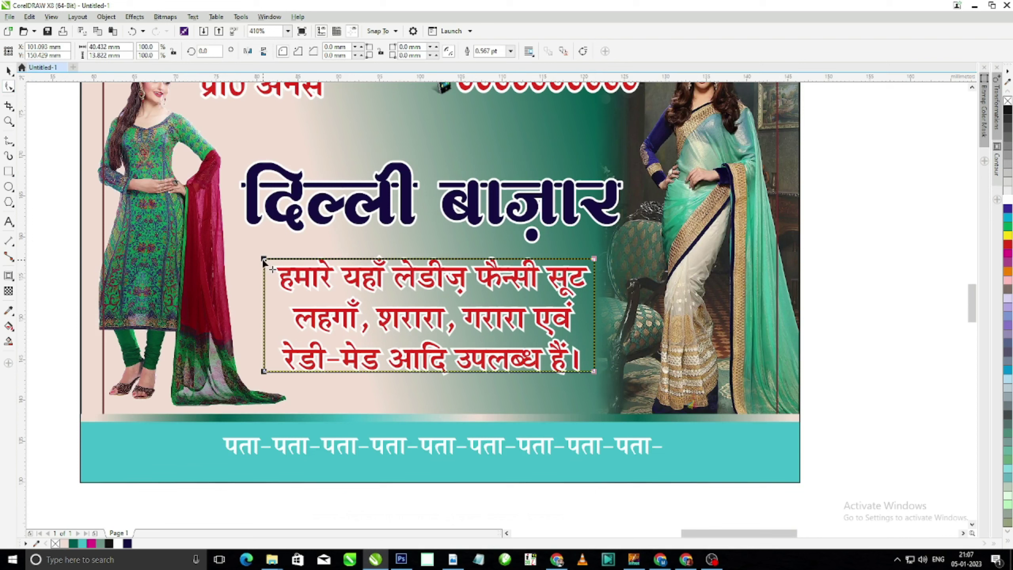
drag(264, 260, 283, 259)
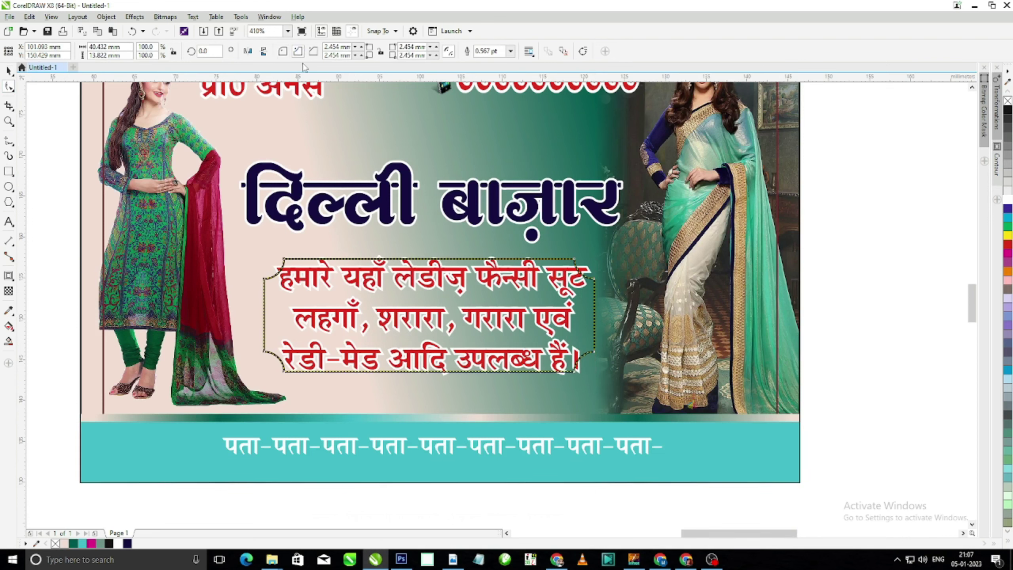
drag(284, 372, 272, 373)
key(space)
click(900, 253)
key(F2)
click(438, 313)
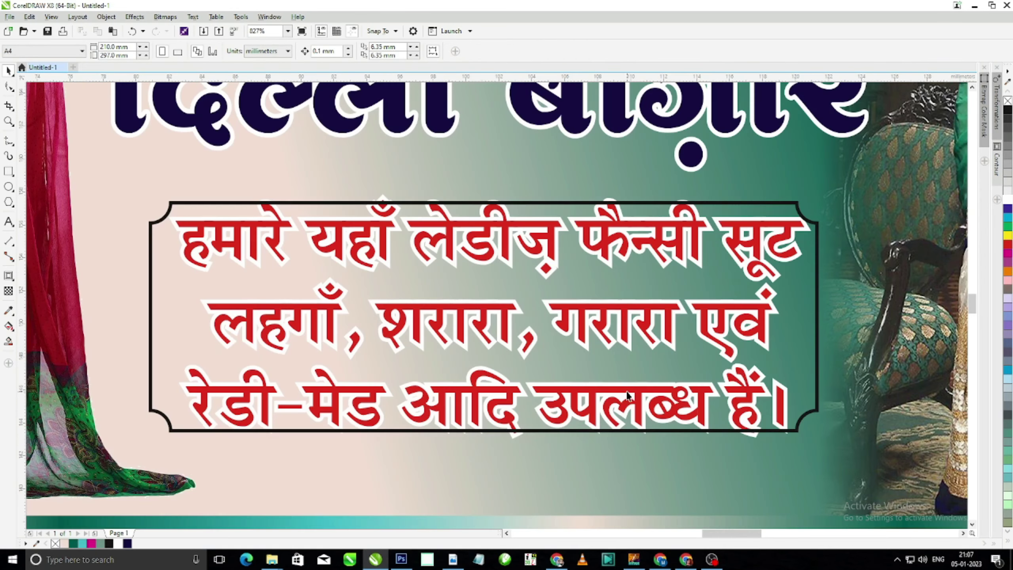
Shrink the product description to about 34.7 mm wide and centre it vertically in the scalloped frame.
click(776, 266)
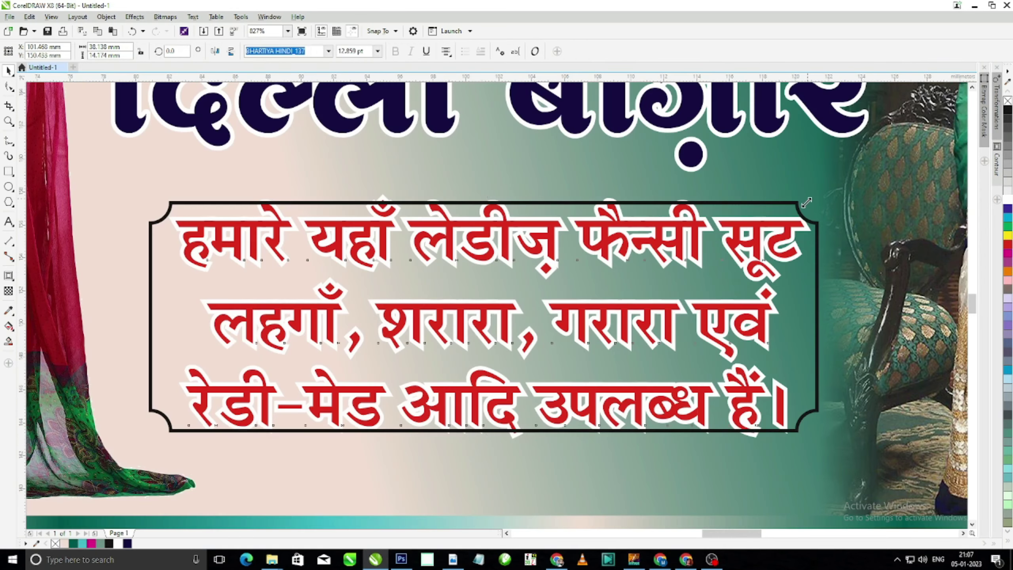
drag(807, 202, 796, 226)
click(781, 239)
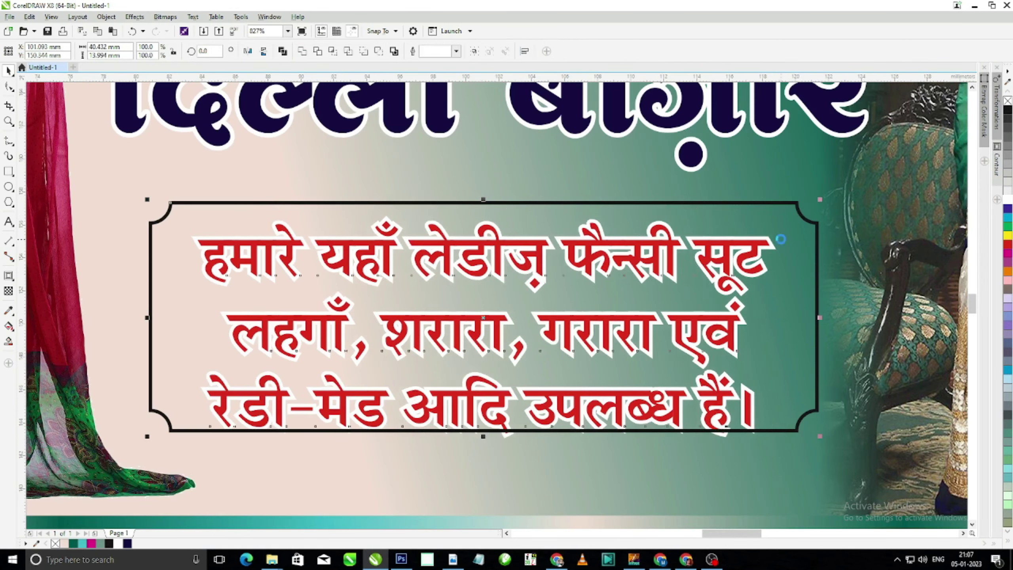
key(e)
Fill the scalloped frame with white and bring the product description in front of it.
click(782, 253)
click(118, 543)
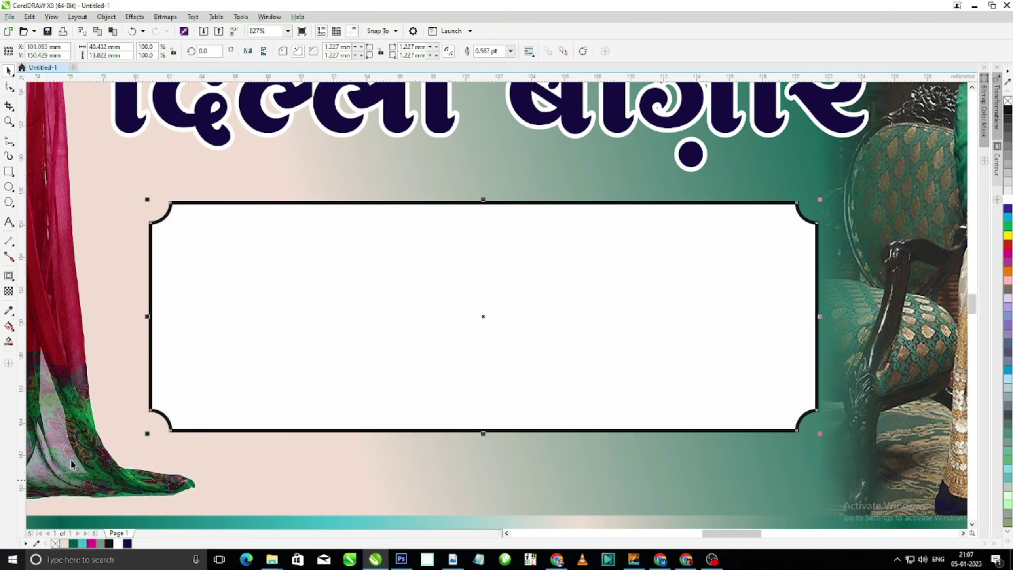
drag(118, 169, 807, 452)
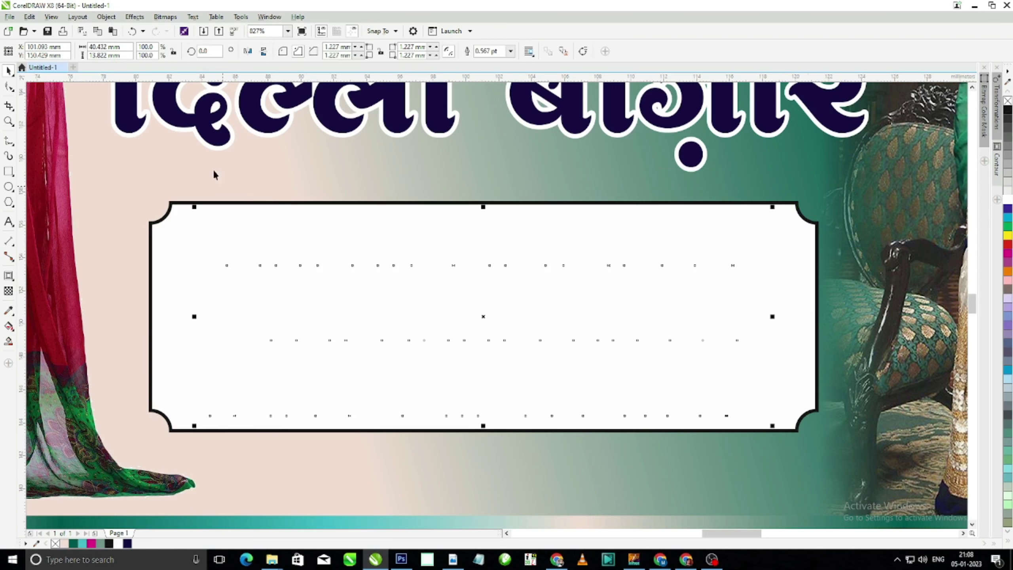
click(106, 16)
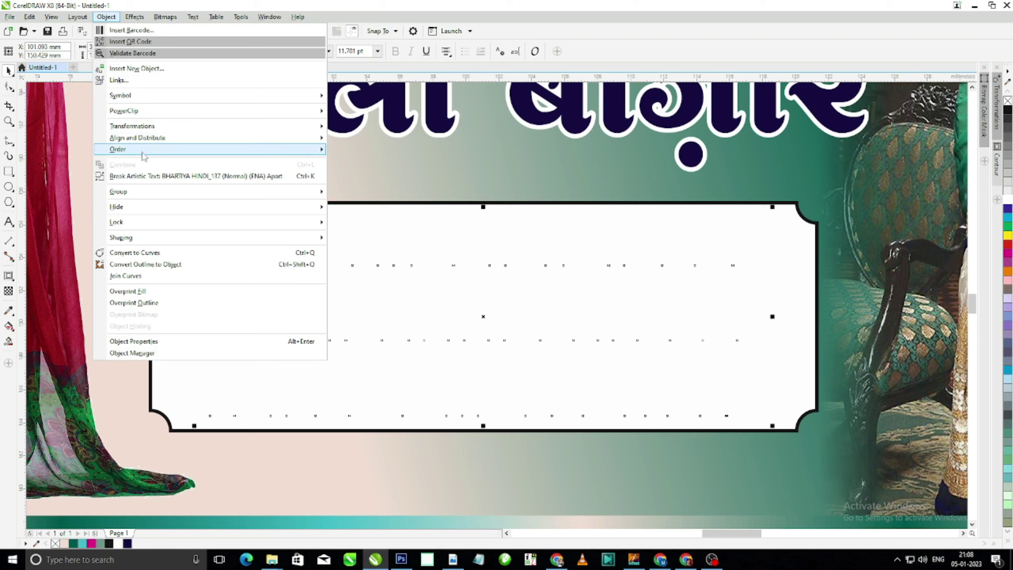
mouse_move(144, 157)
click(356, 152)
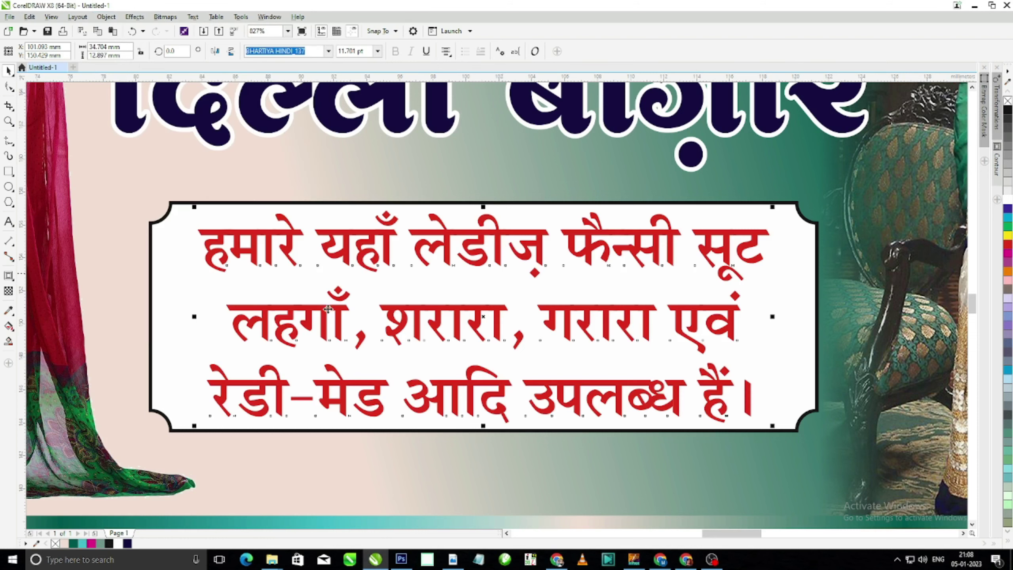
Fill the product description with the sampled dark blue and tighten its line spacing inside the frame.
click(126, 543)
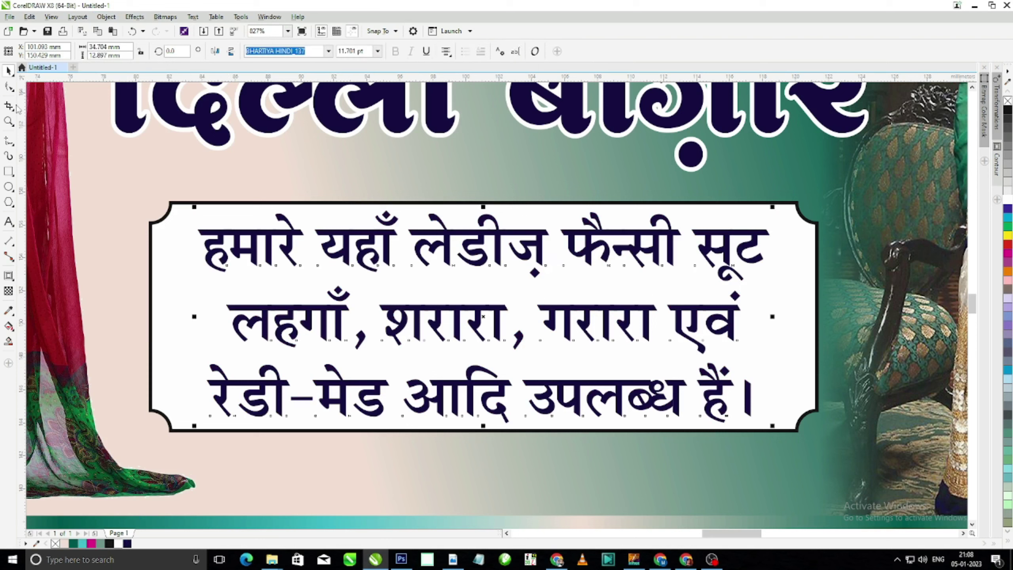
key(F10)
drag(775, 426, 772, 400)
key(space)
shift+click(784, 326)
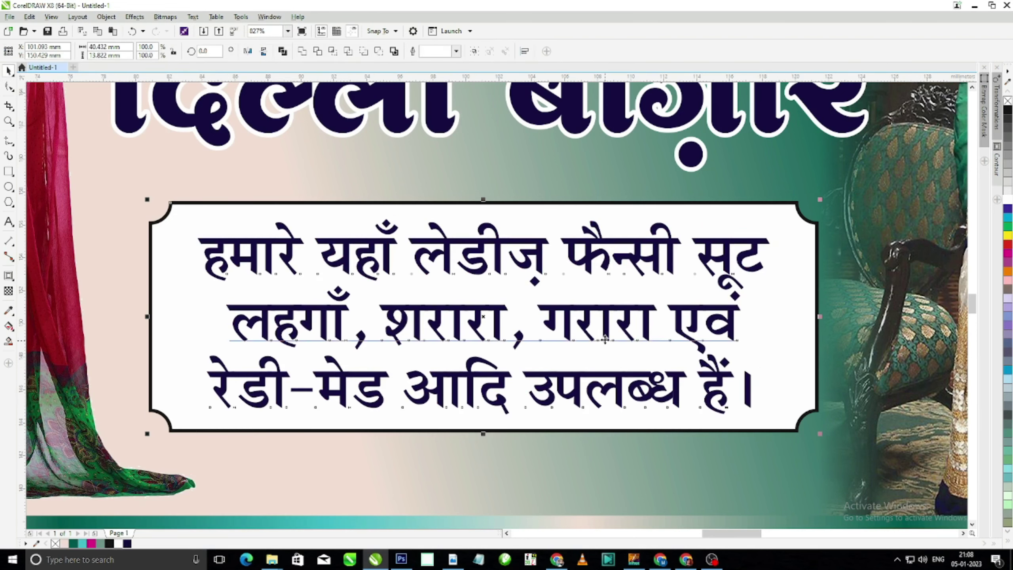
Enlarge the white frame's scalloped corners to about 2.45 mm.
scroll(696, 344, down, 3)
drag(247, 238, 811, 410)
click(809, 338)
key(F10)
key(space)
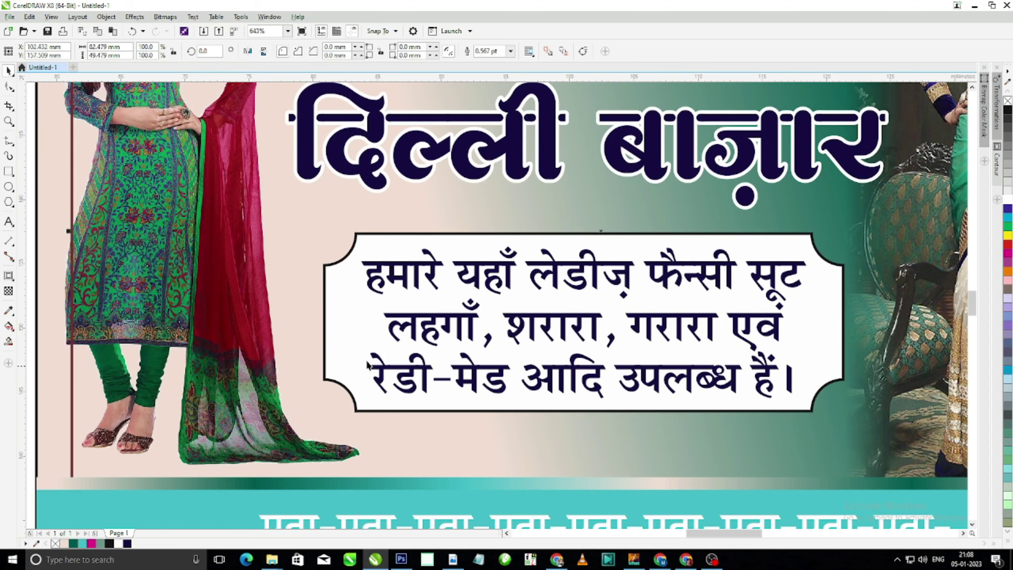
Add a one-step inside contour with a 0.46 mm offset to the white scalloped frame.
scroll(345, 357, down, 2)
key(F2)
drag(229, 272, 718, 420)
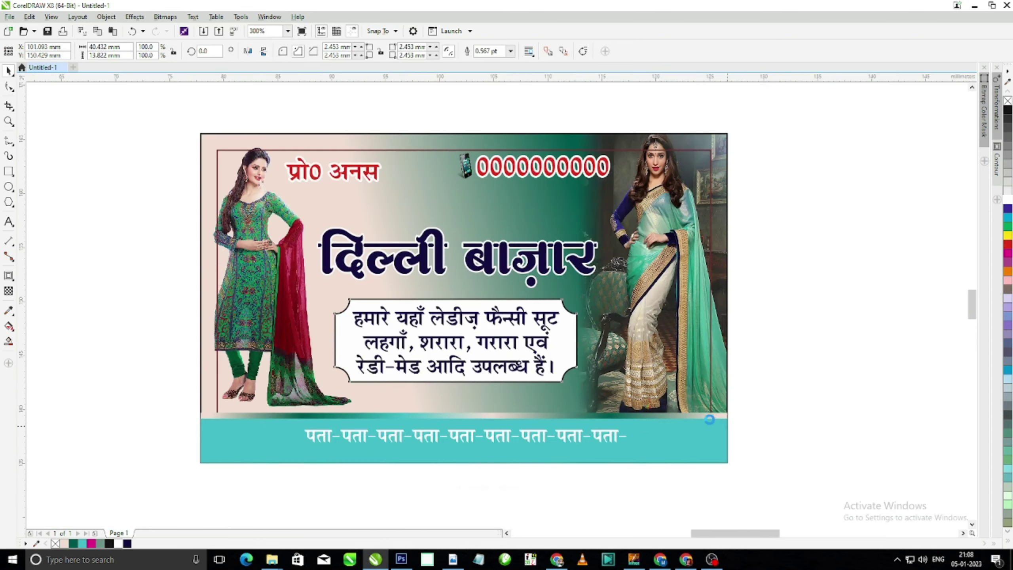
scroll(233, 262, up, 2)
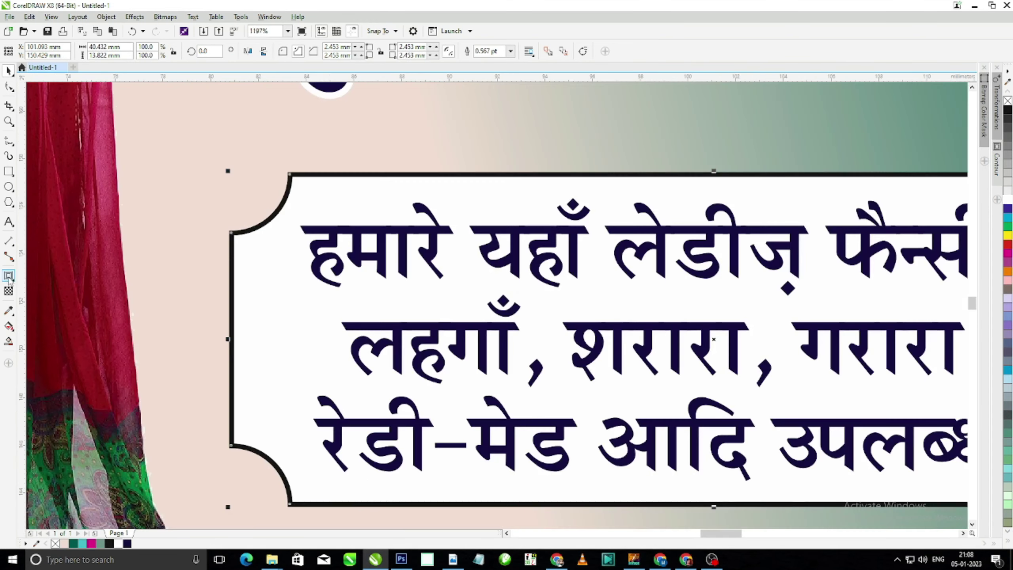
click(8, 276)
drag(290, 179, 302, 187)
key(space)
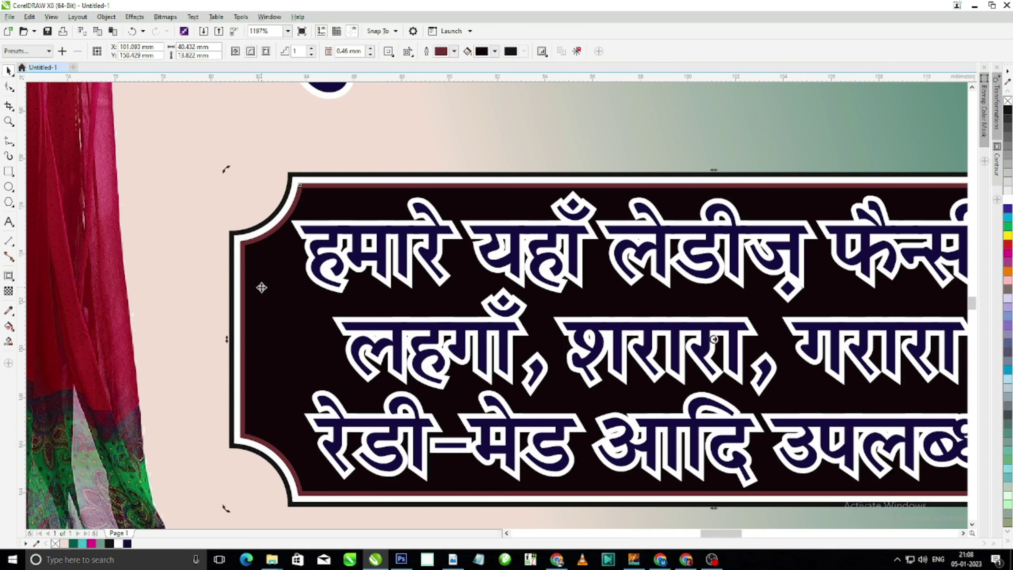
Break the contour group of the scalloped frame apart.
drag(261, 289, 278, 289)
key(ctrl+z)
click(106, 16)
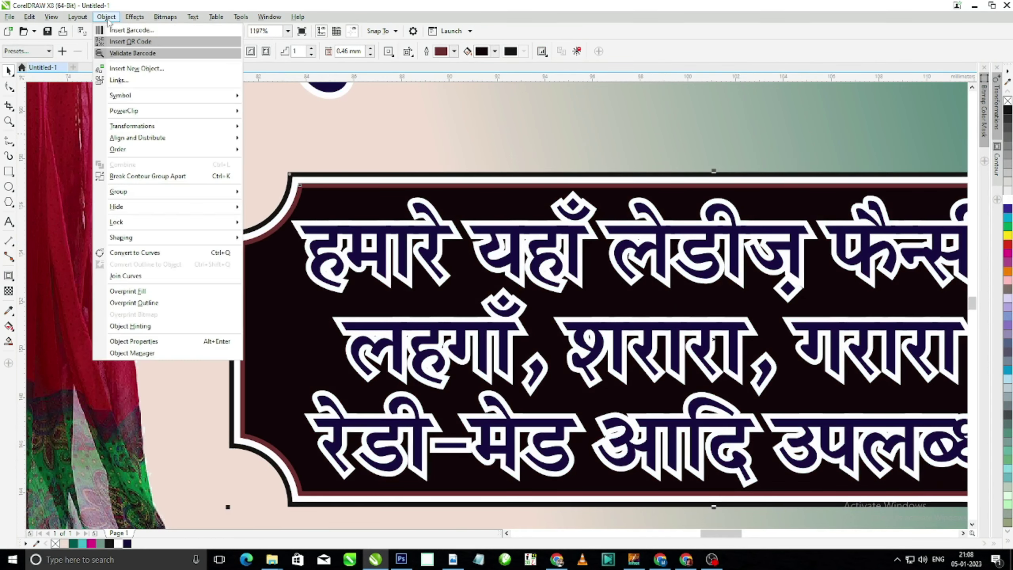
click(148, 176)
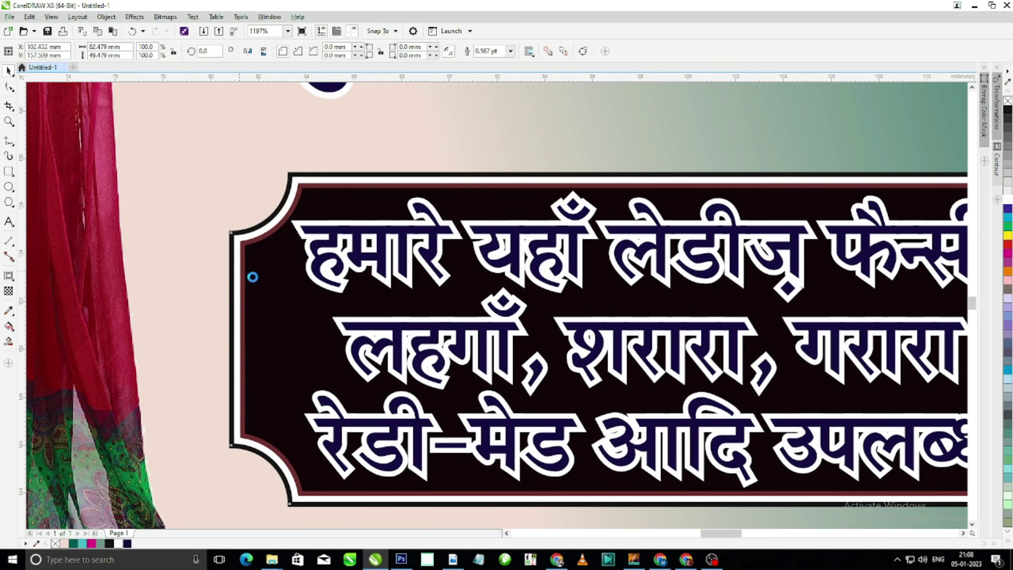
scroll(256, 274, down, 2)
key(F2)
drag(205, 195, 533, 333)
key(ctrl+s)
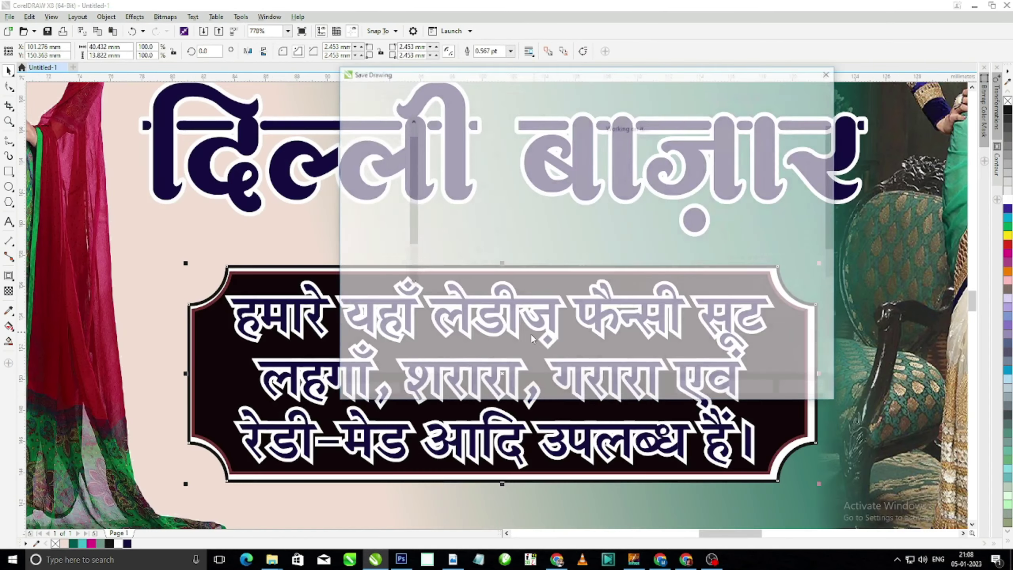
key(Escape)
drag(615, 349, 606, 349)
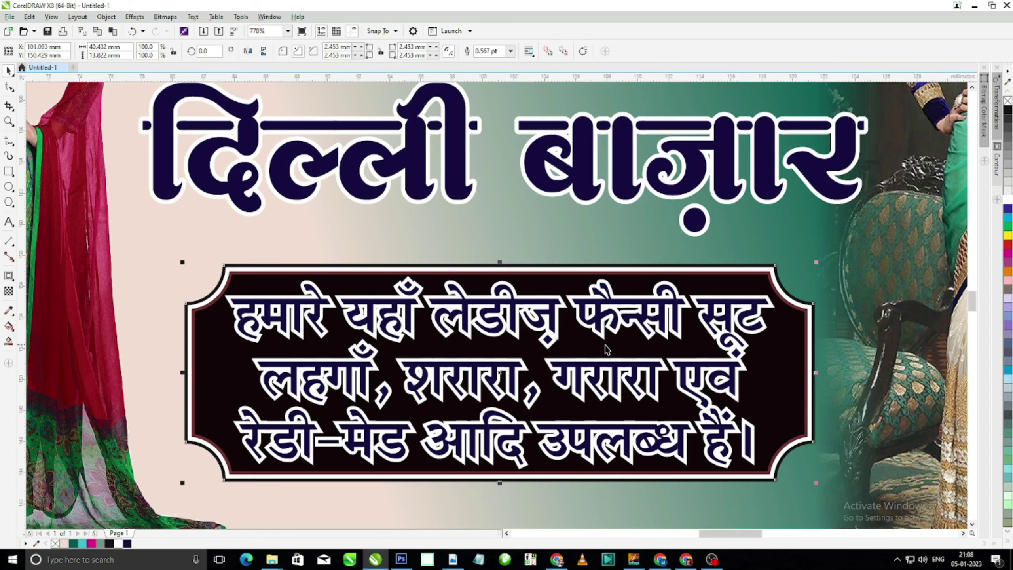
Fill the product description text with the sampled light peach colour and remove its outline.
scroll(359, 342, down, 3)
scroll(562, 388, up, 3)
click(562, 388)
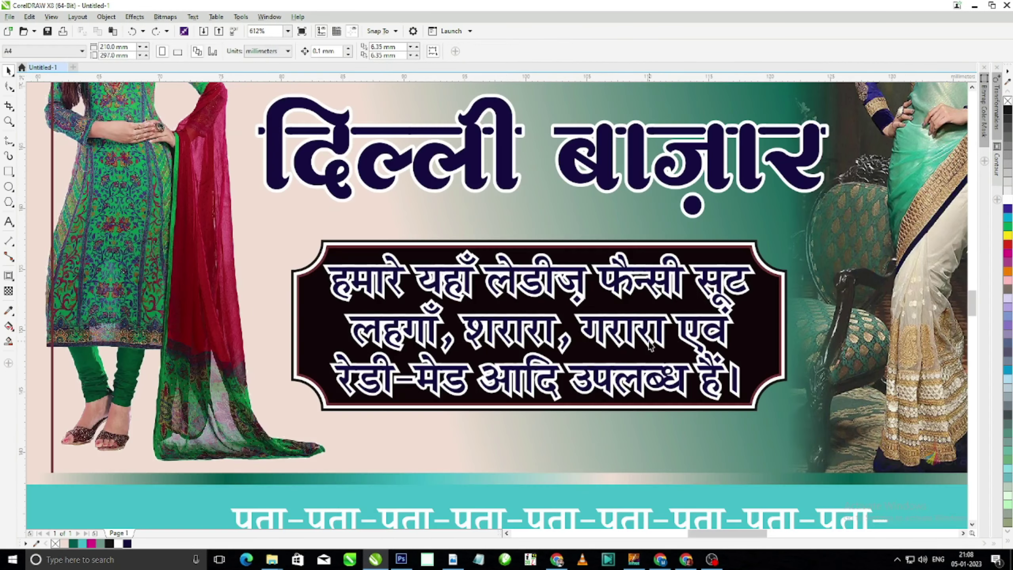
click(63, 543)
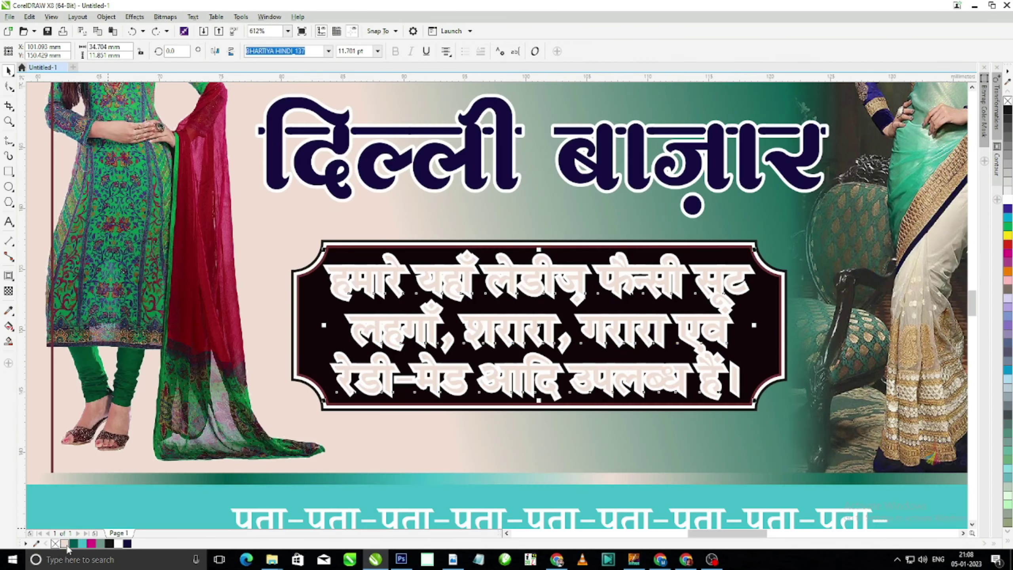
right_click(55, 544)
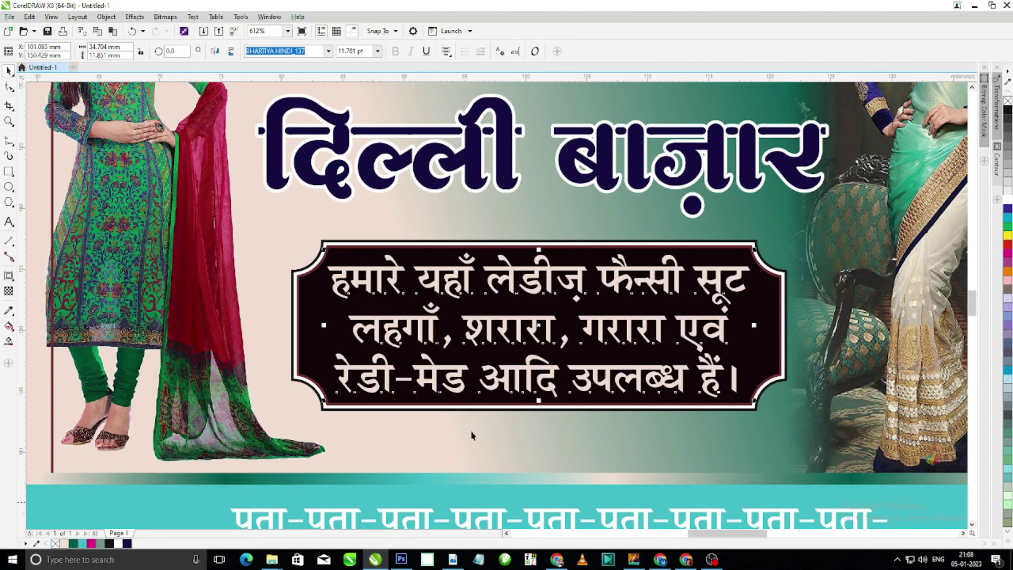
Fill the inner scalloped shape behind the product description with the sampled dark blue.
scroll(419, 420, down, 3)
click(195, 255)
scroll(765, 420, up, 2)
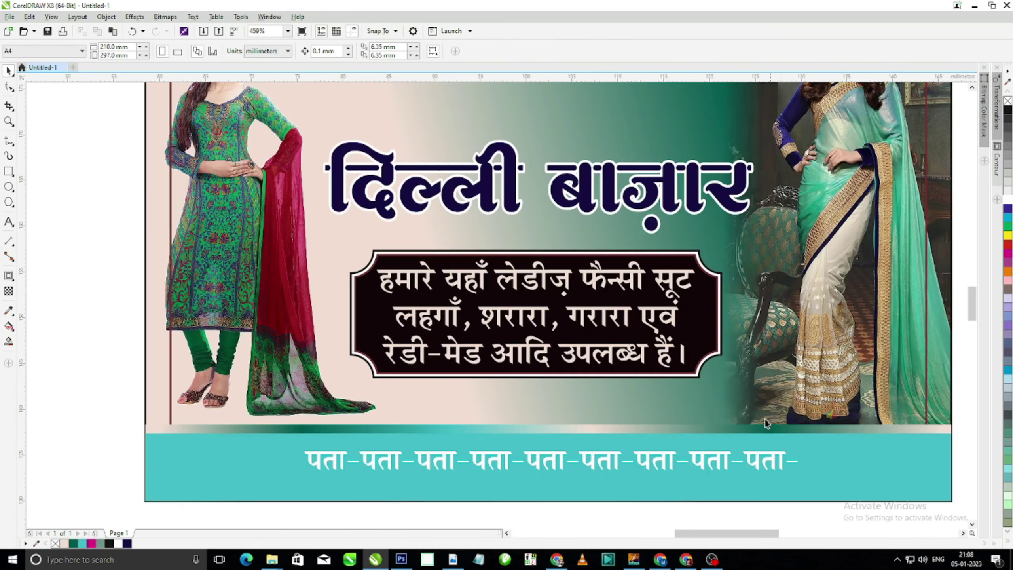
click(699, 343)
click(127, 543)
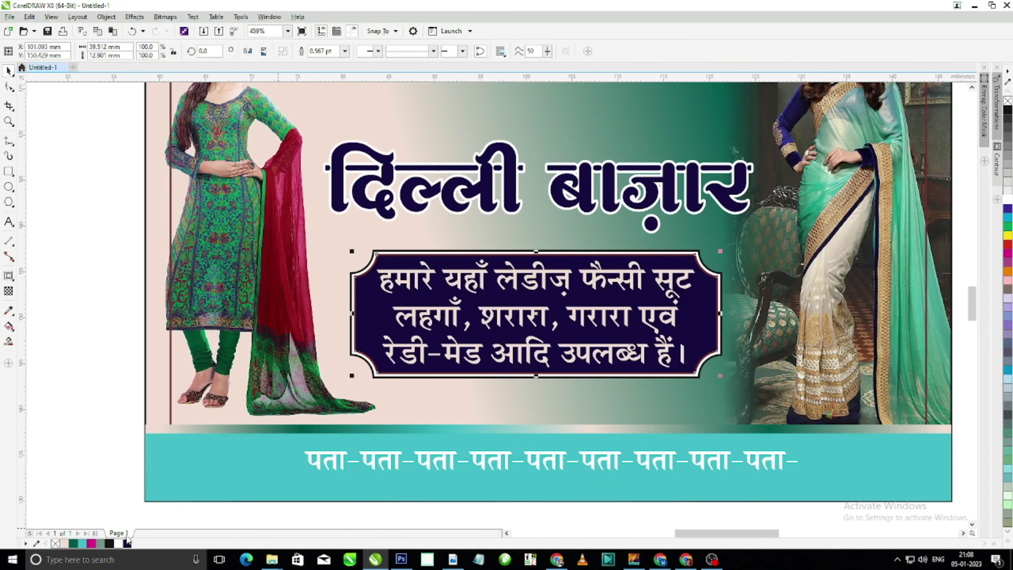
click(87, 471)
Fill the phone number and the proprietor's name with the sampled dark blue.
scroll(523, 298, down, 2)
key(F2)
drag(273, 93, 838, 398)
drag(522, 302, 528, 282)
click(562, 195)
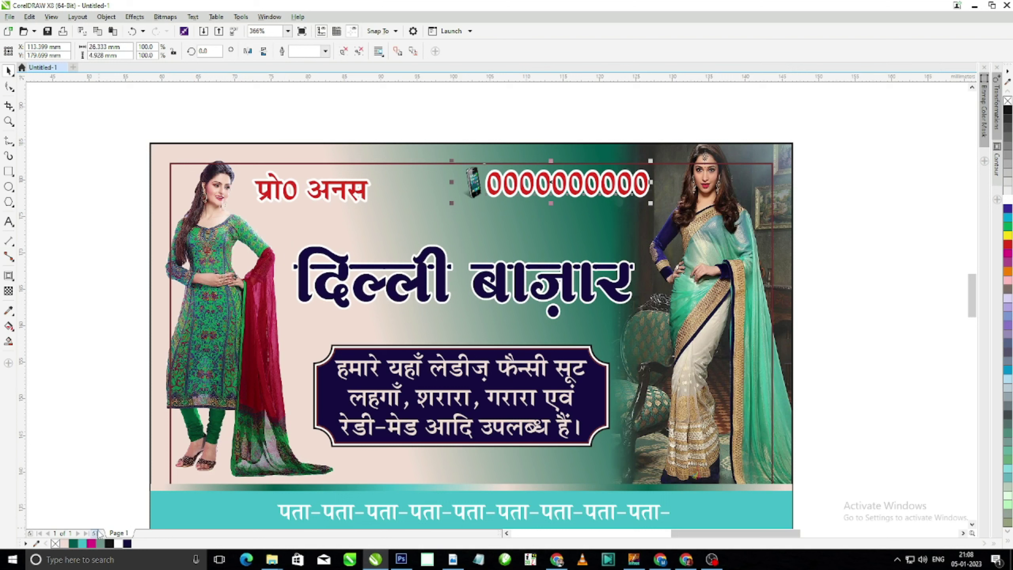
click(83, 545)
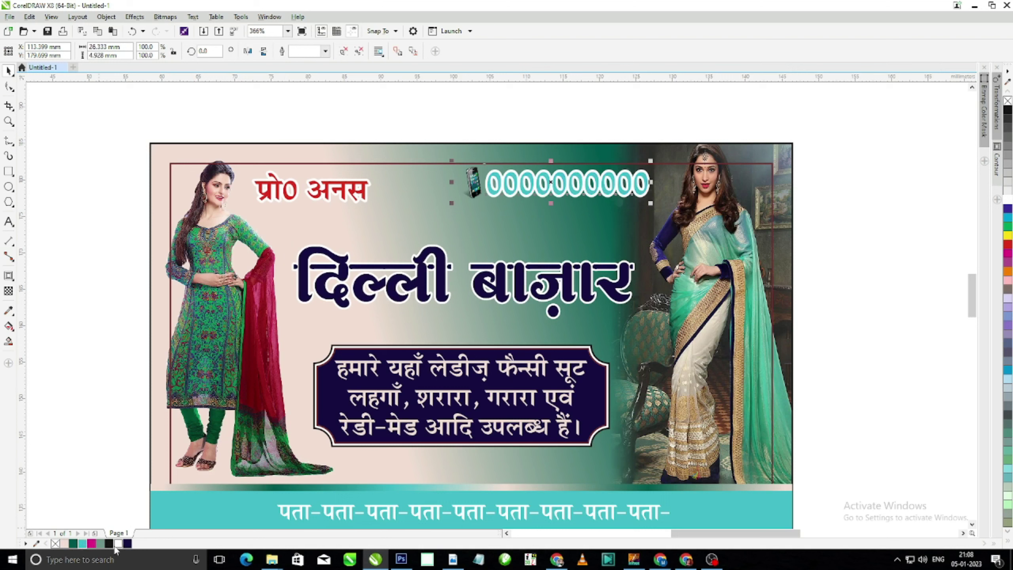
click(124, 544)
click(327, 195)
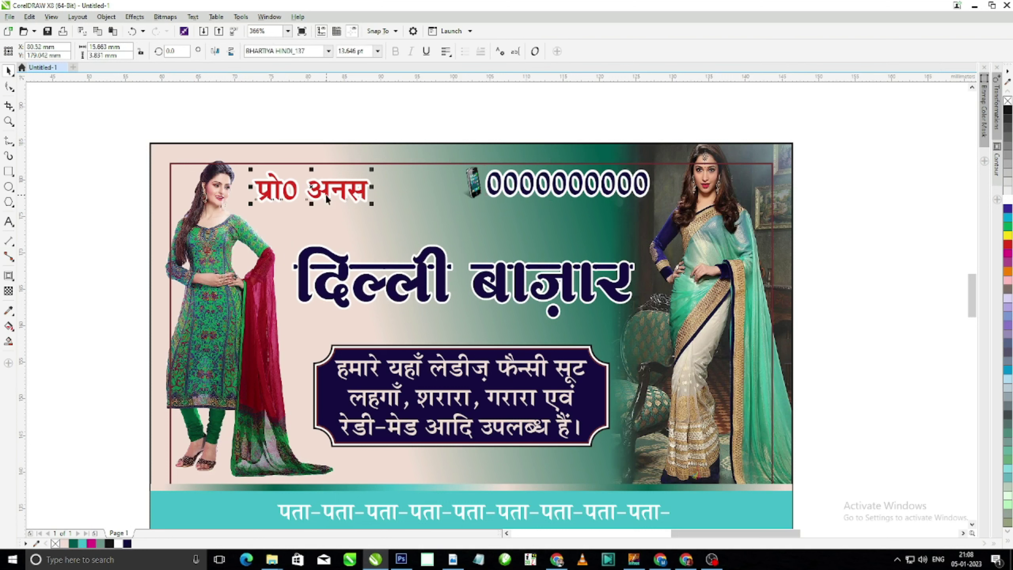
key(ctrl+r)
click(108, 269)
Remove the outline from the inner margin rectangle of the card.
scroll(853, 232, down, 2)
key(F2)
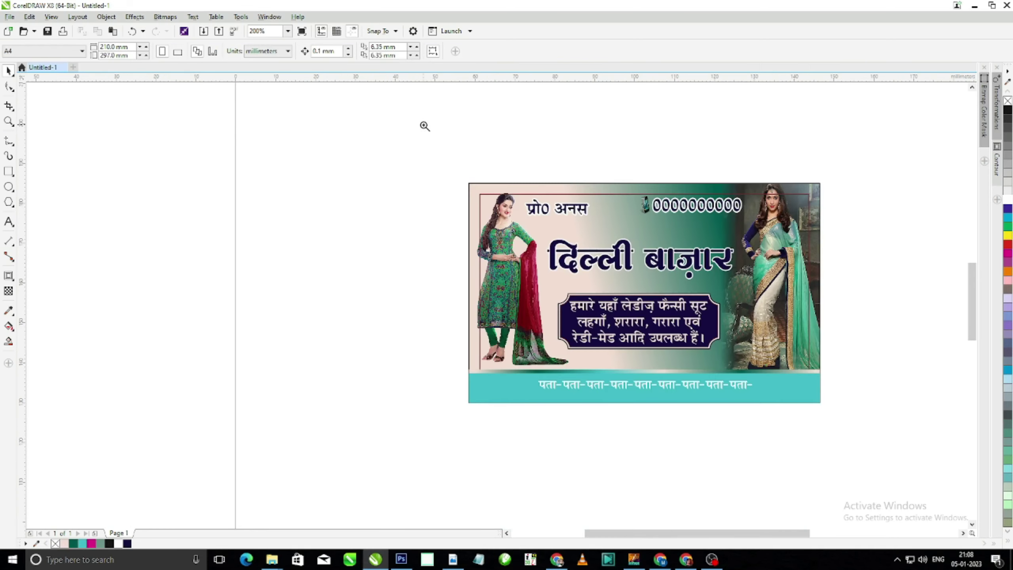
drag(424, 126, 877, 430)
click(465, 205)
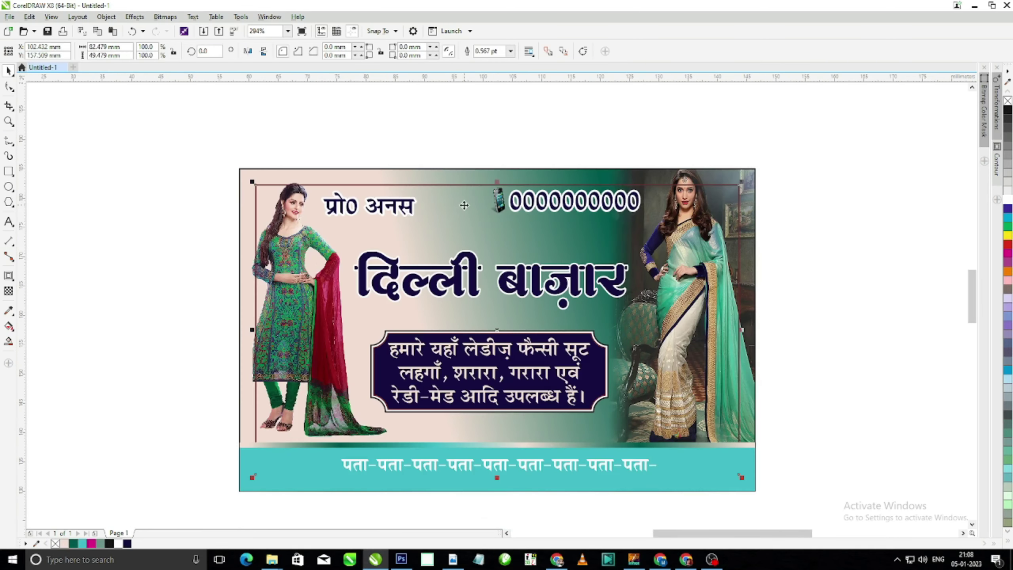
right_click(55, 544)
click(134, 409)
Enlarge the address line slightly and centre it horizontally on the turquoise band.
scroll(332, 313, down, 2)
key(F2)
drag(222, 234, 584, 428)
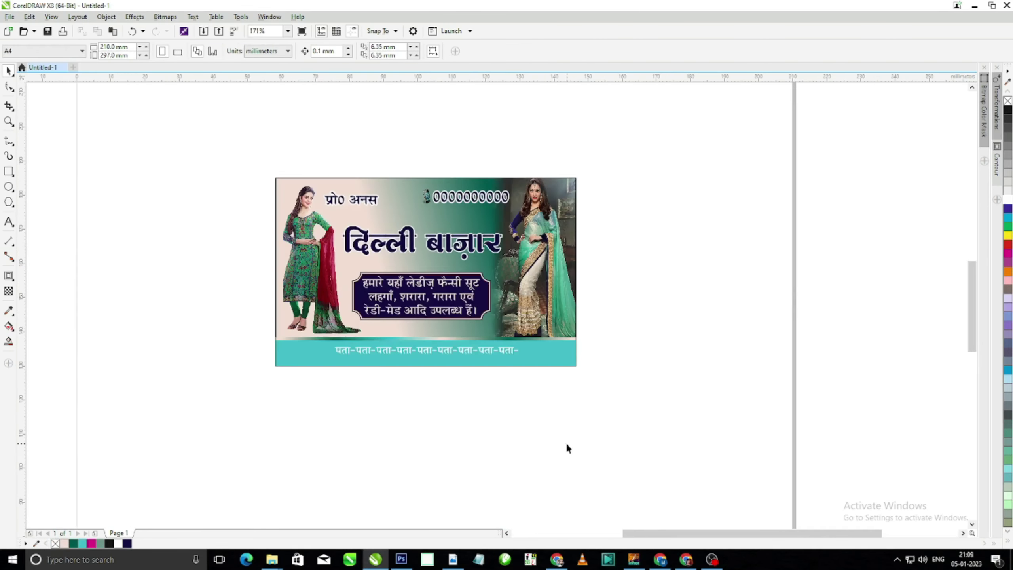
drag(183, 149, 677, 377)
click(603, 461)
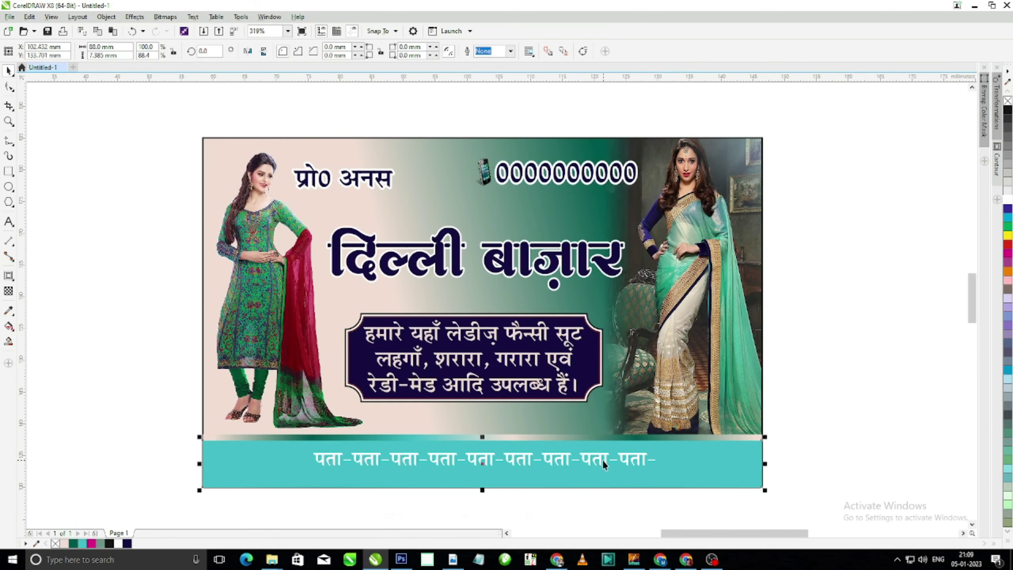
click(639, 461)
drag(663, 450, 678, 448)
shift+click(688, 457)
key(c)
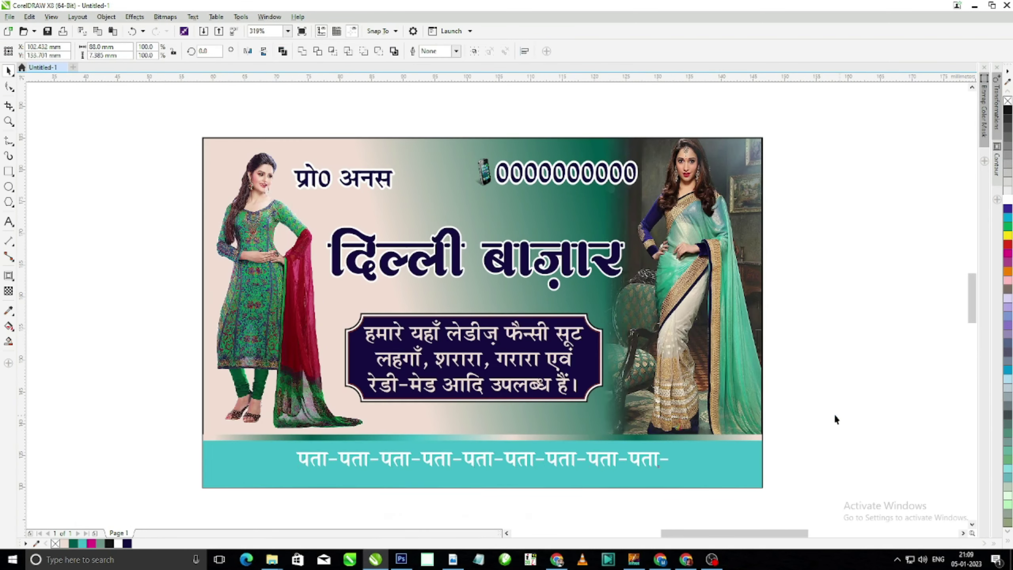
click(837, 418)
Remove the black outline from the card's gradient background rectangle.
key(F2)
drag(187, 126, 786, 510)
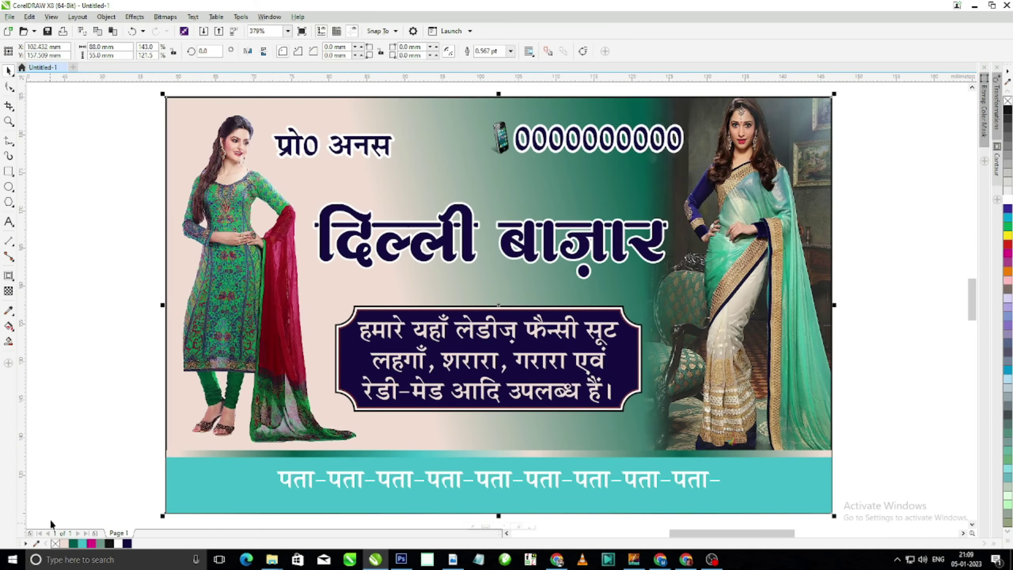
click(257, 139)
right_click(54, 545)
click(60, 451)
Examine the whole visiting card in a full-screen preview.
key(F3)
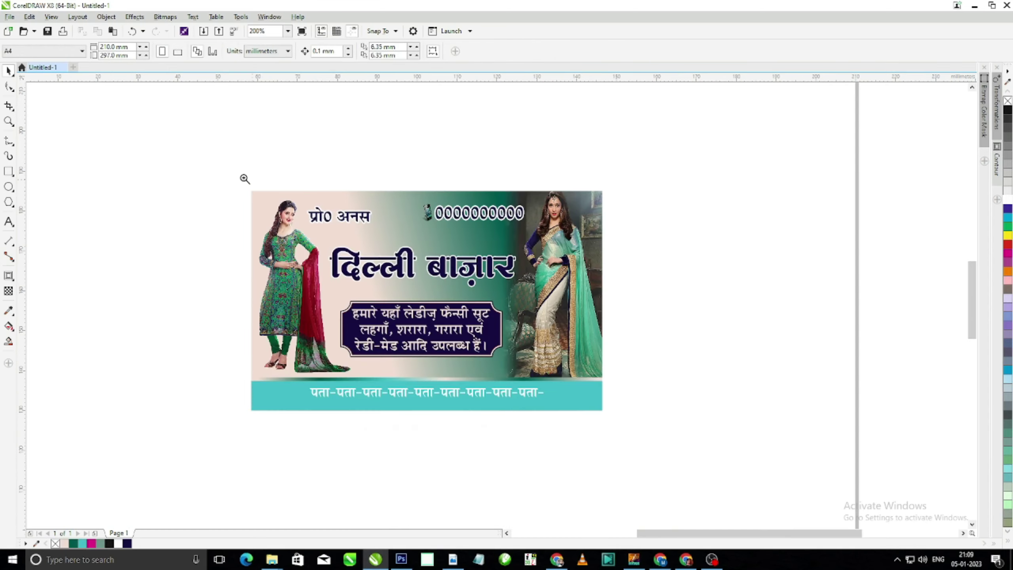
drag(245, 178, 590, 414)
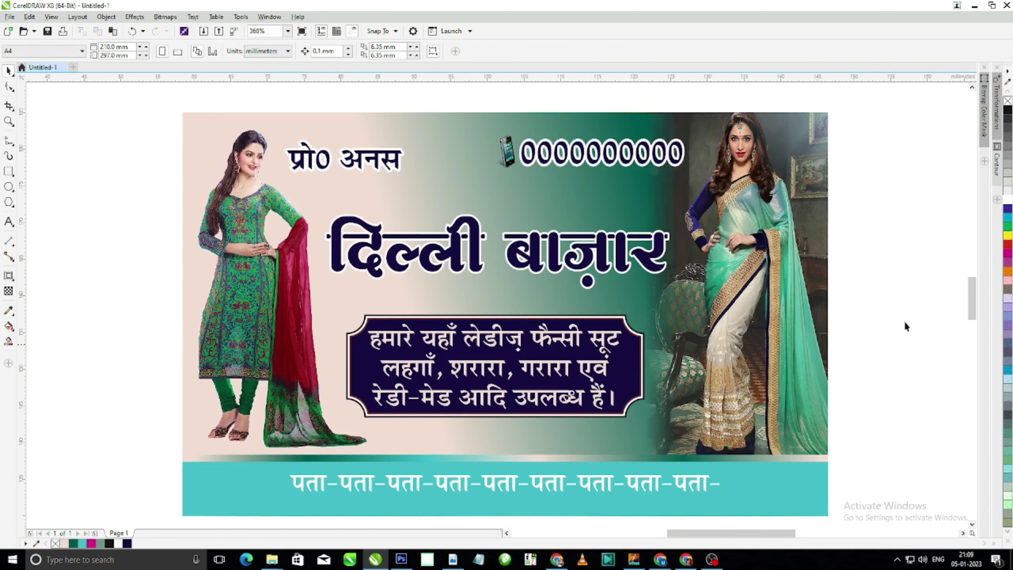
key(F9)
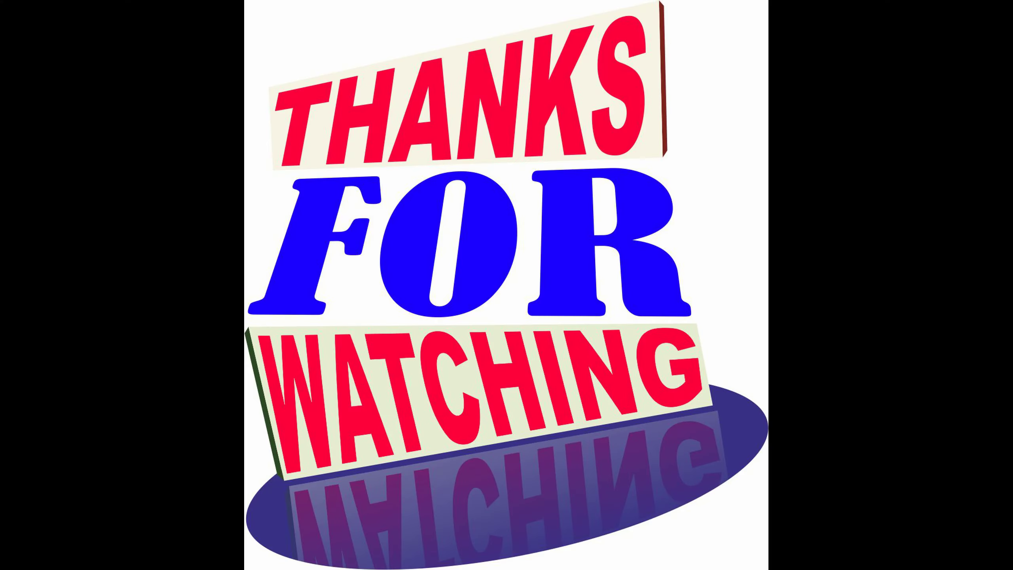